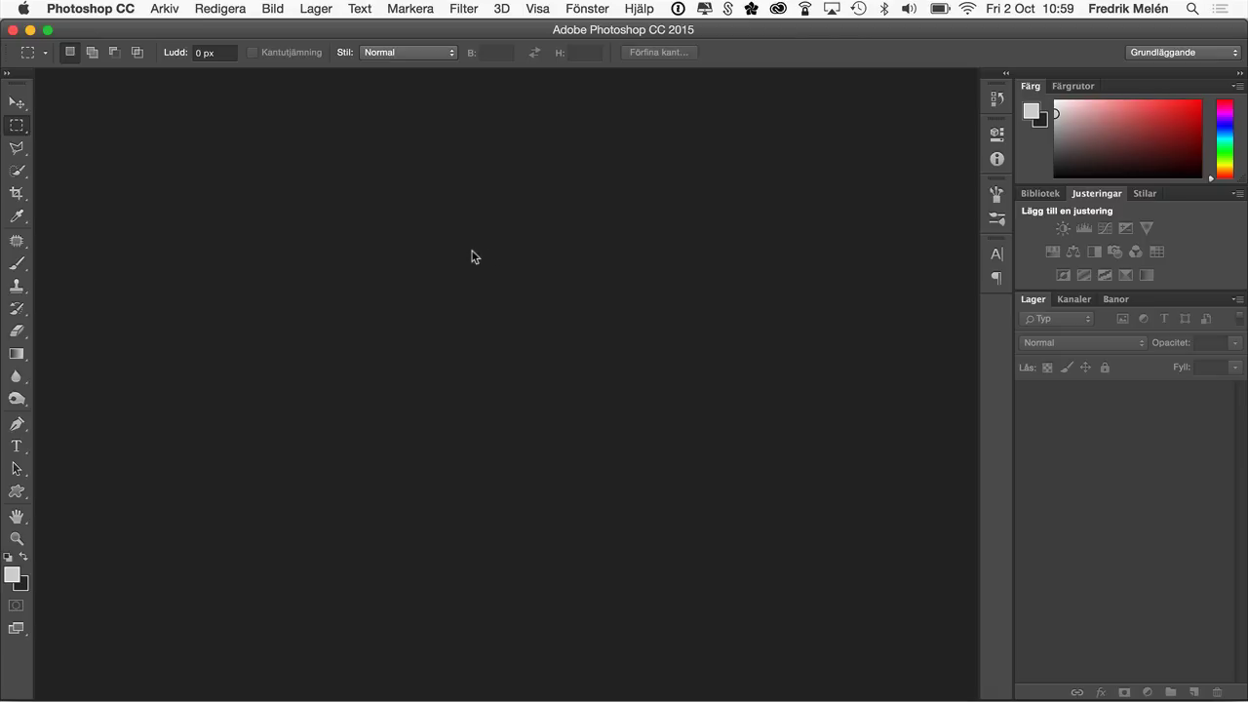
Load the seven keyring JPGs (IMG_4090–IMG_4097) from the brus folder as layers in one new document.
click(166, 9)
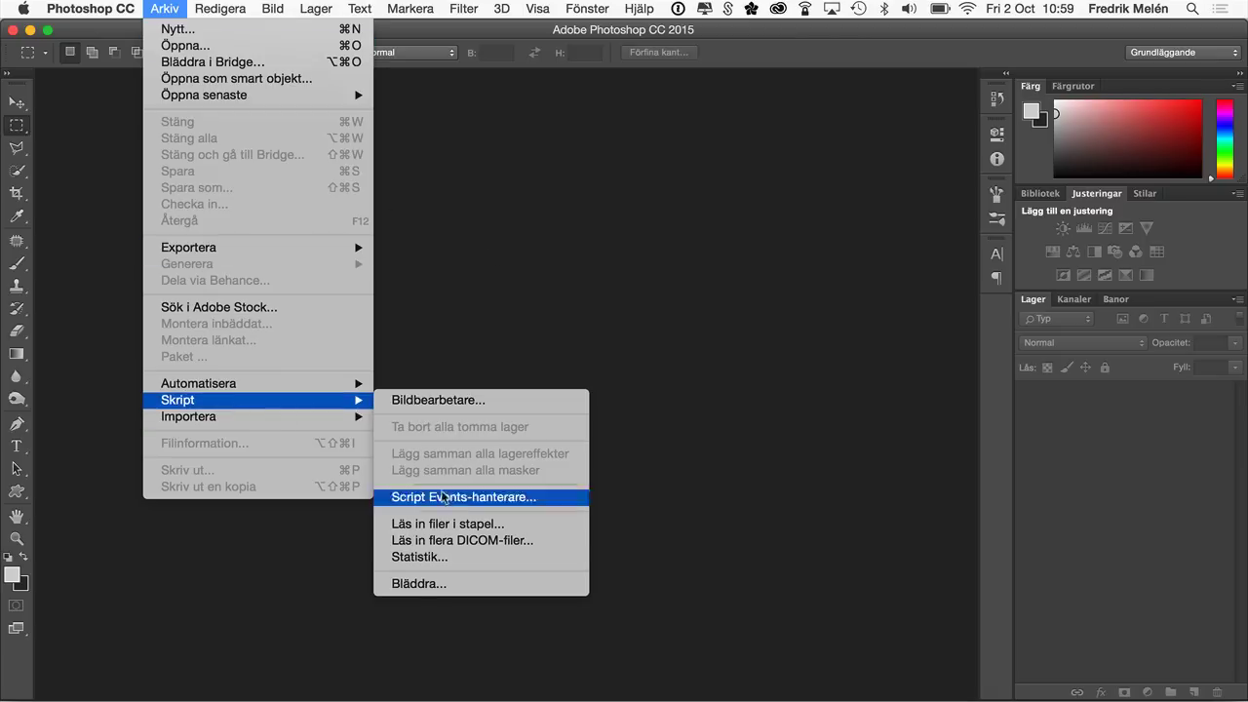
mouse_move(258, 399)
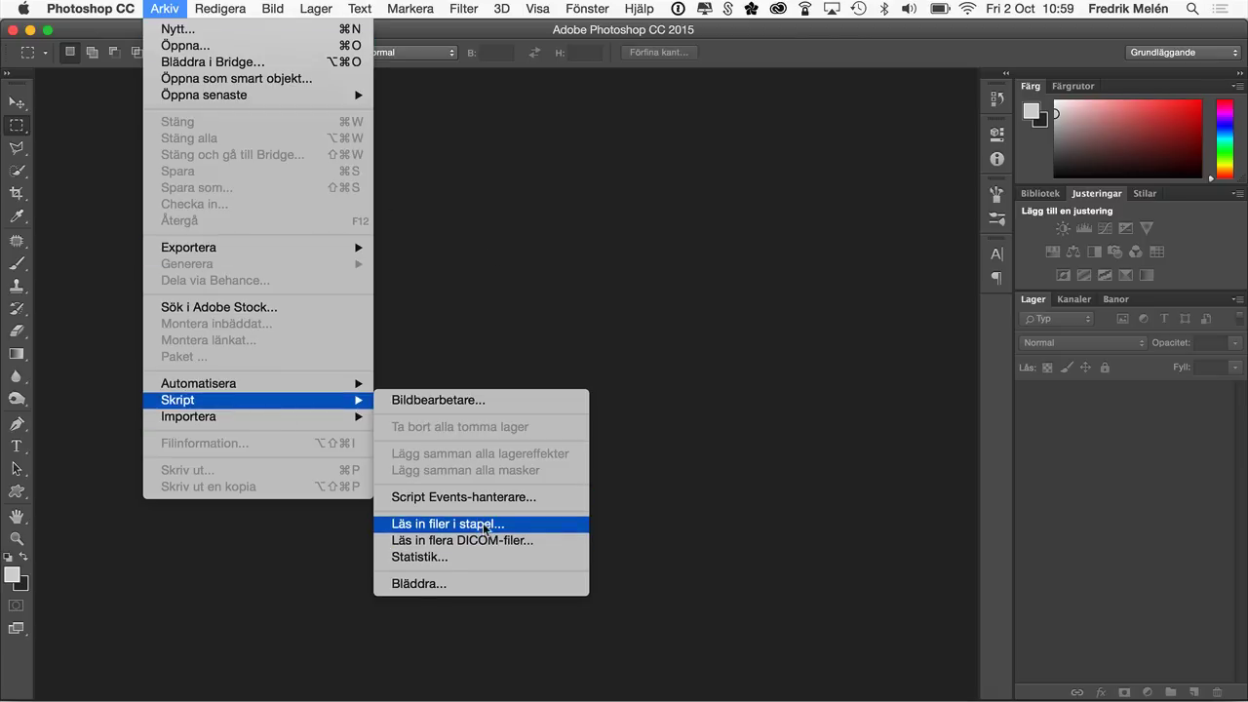
click(485, 528)
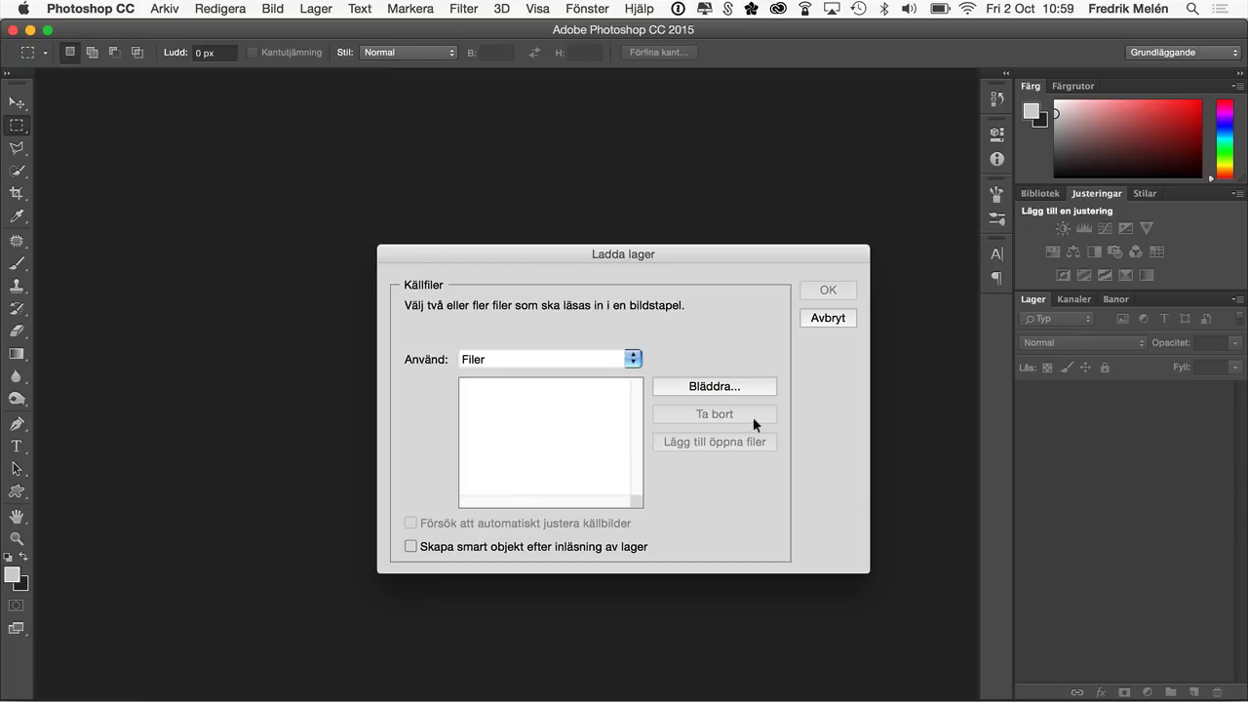
click(721, 386)
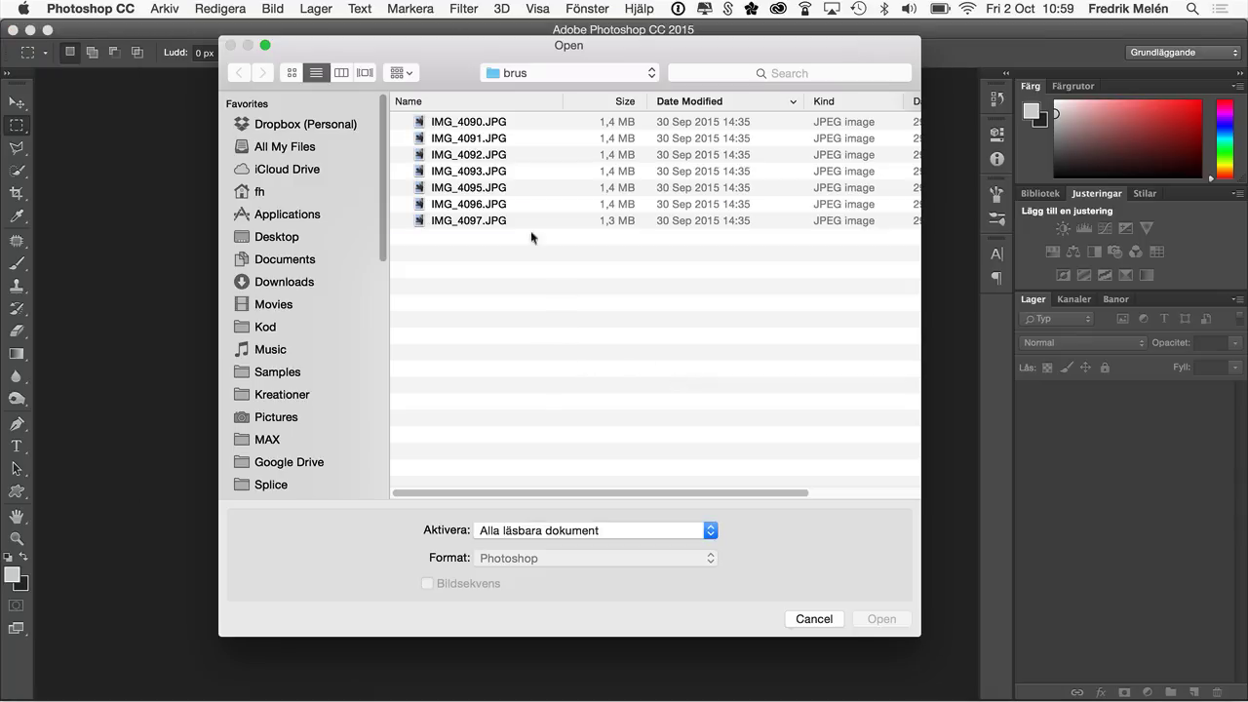
drag(530, 230, 471, 93)
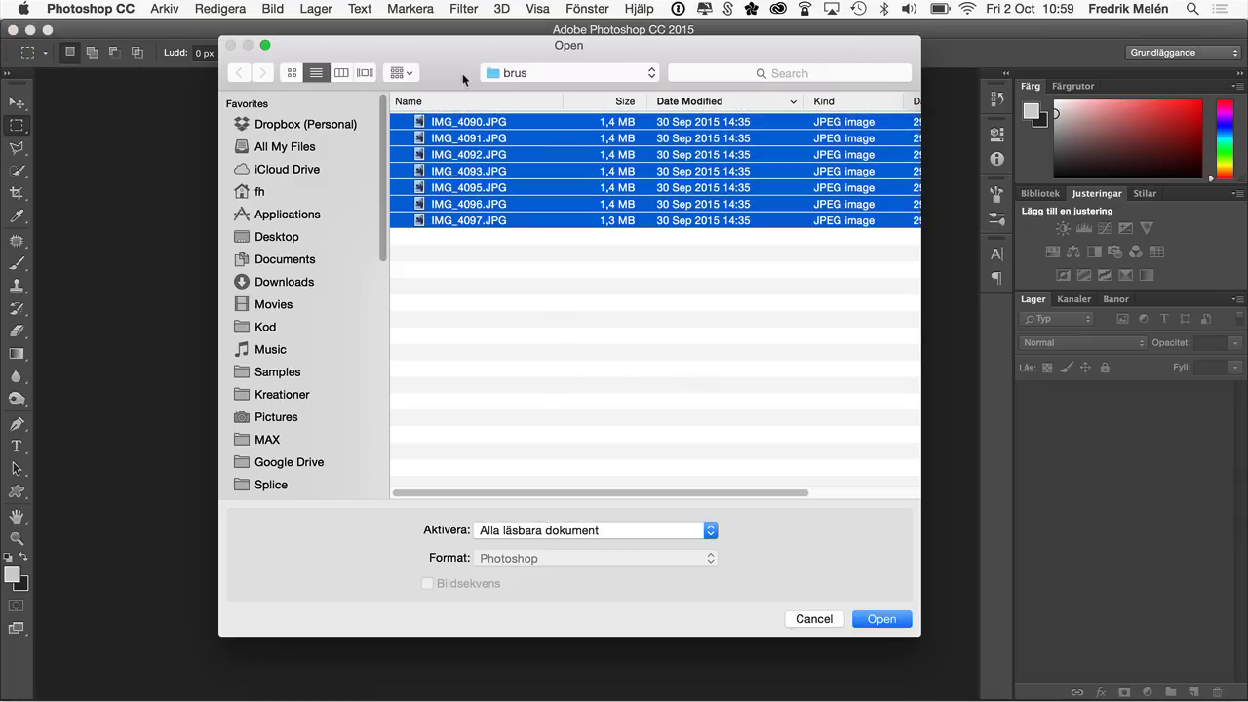
click(863, 620)
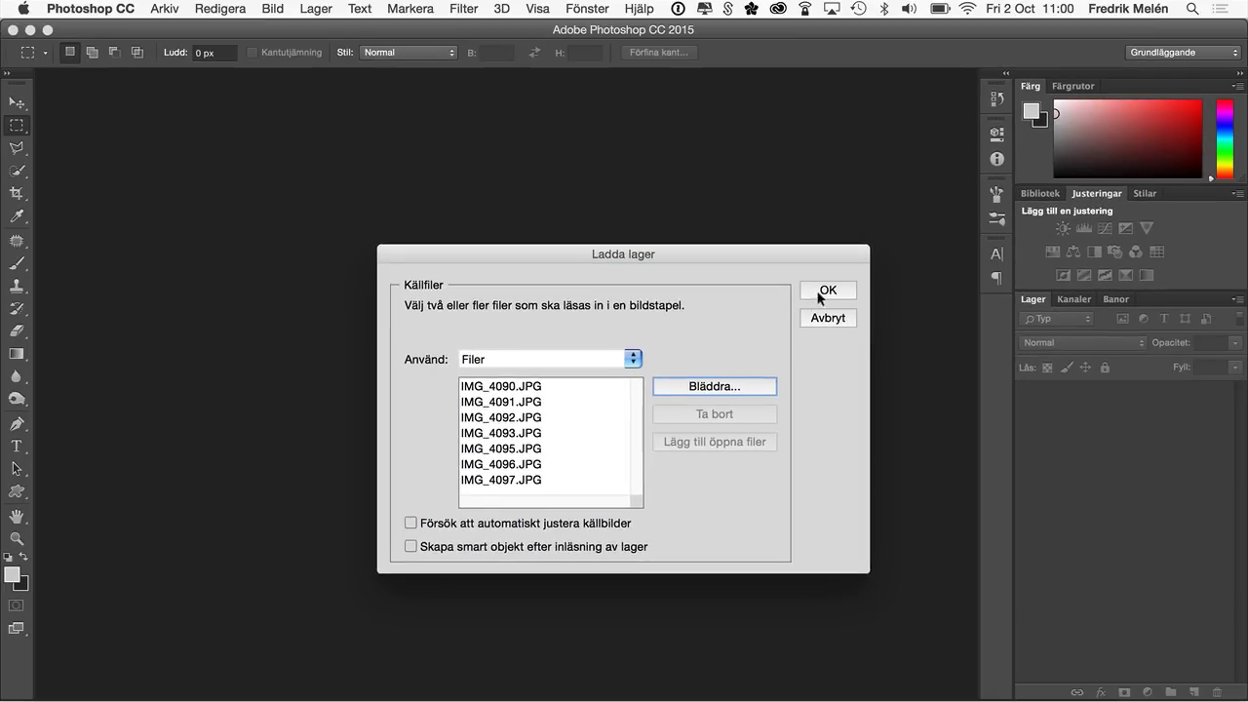
click(820, 291)
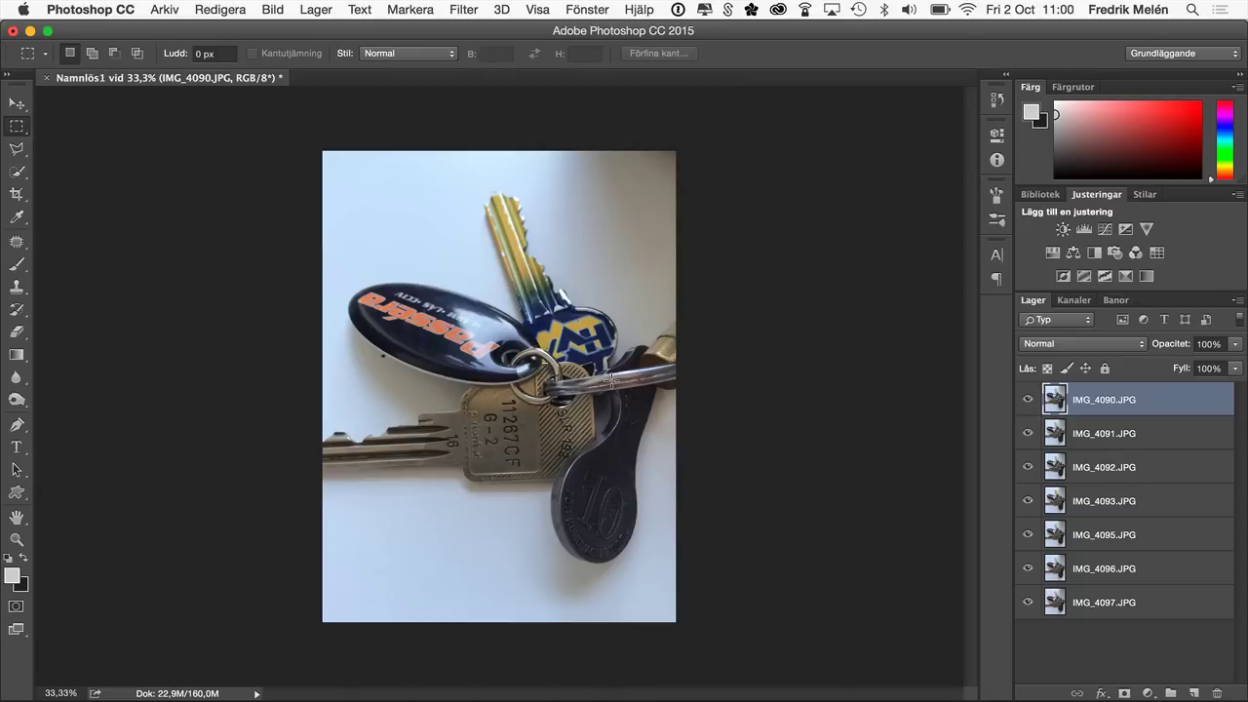
key(super+plus)
key(super+plus)
key(super+plus)
key(super+plus)
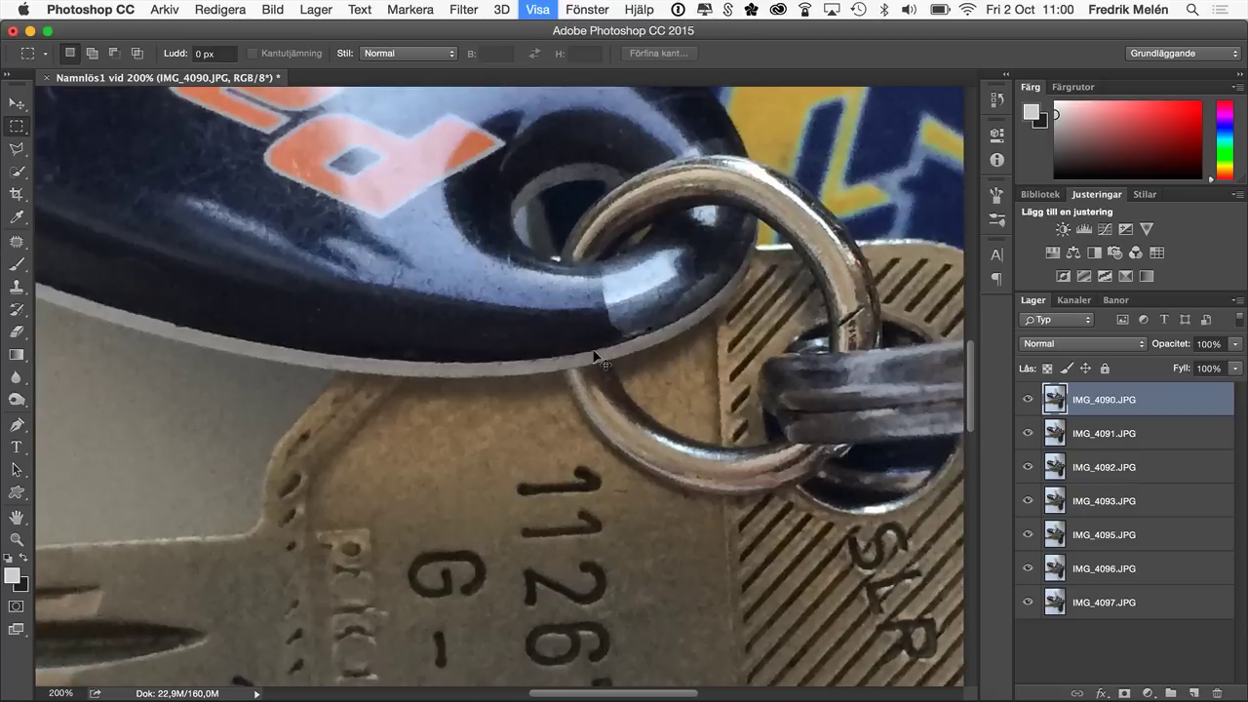
key(super+plus)
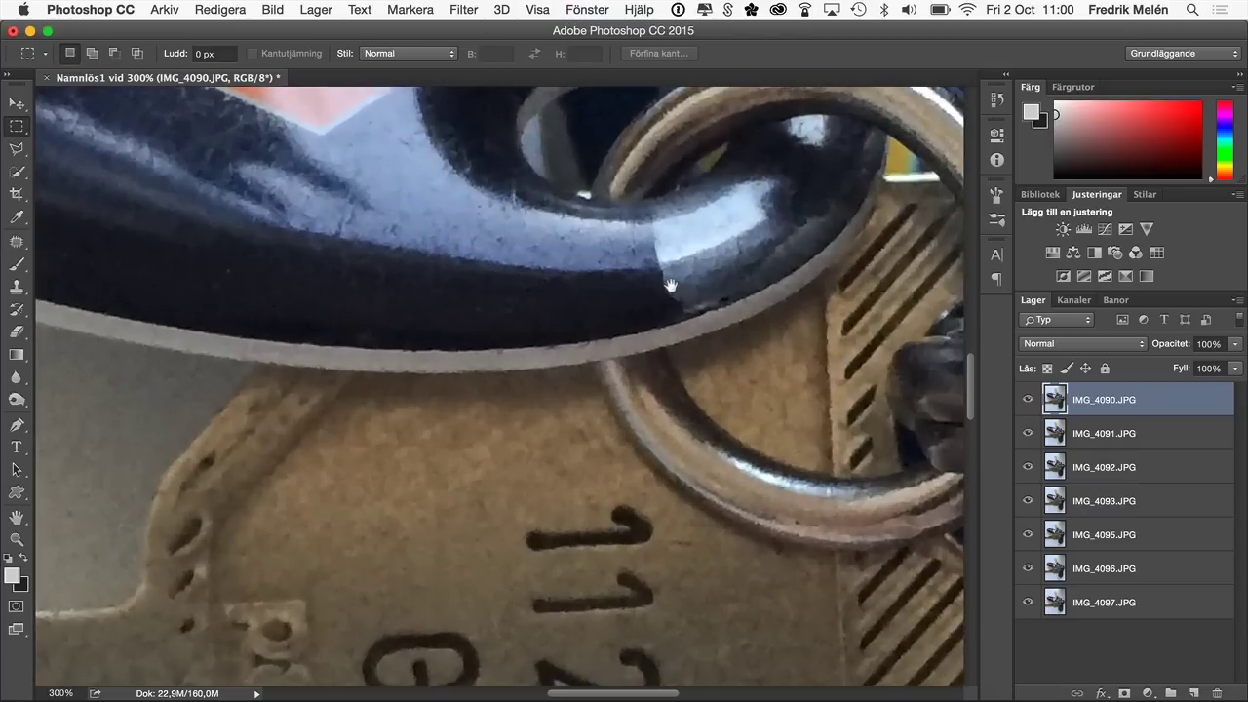
drag(638, 375, 549, 383)
scroll(548, 383, down, 10)
scroll(565, 419, right, 5)
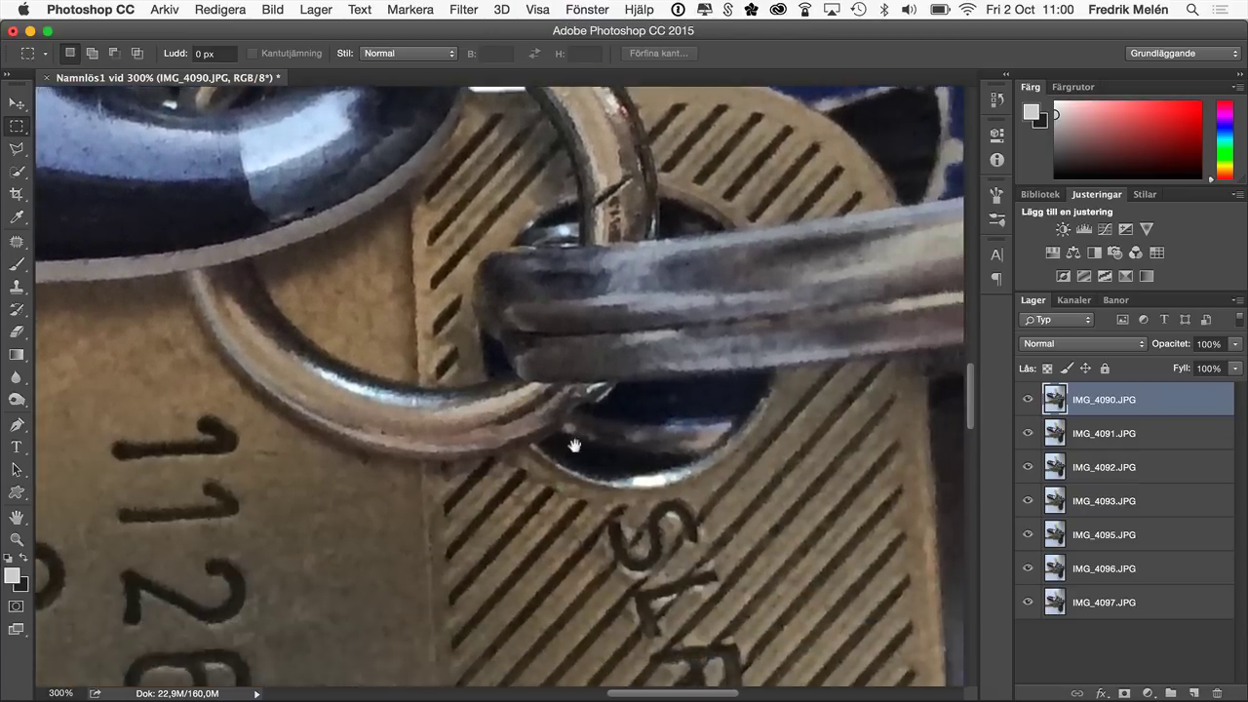
scroll(581, 452, down, 10)
scroll(590, 312, left, 4)
scroll(693, 315, down, 3)
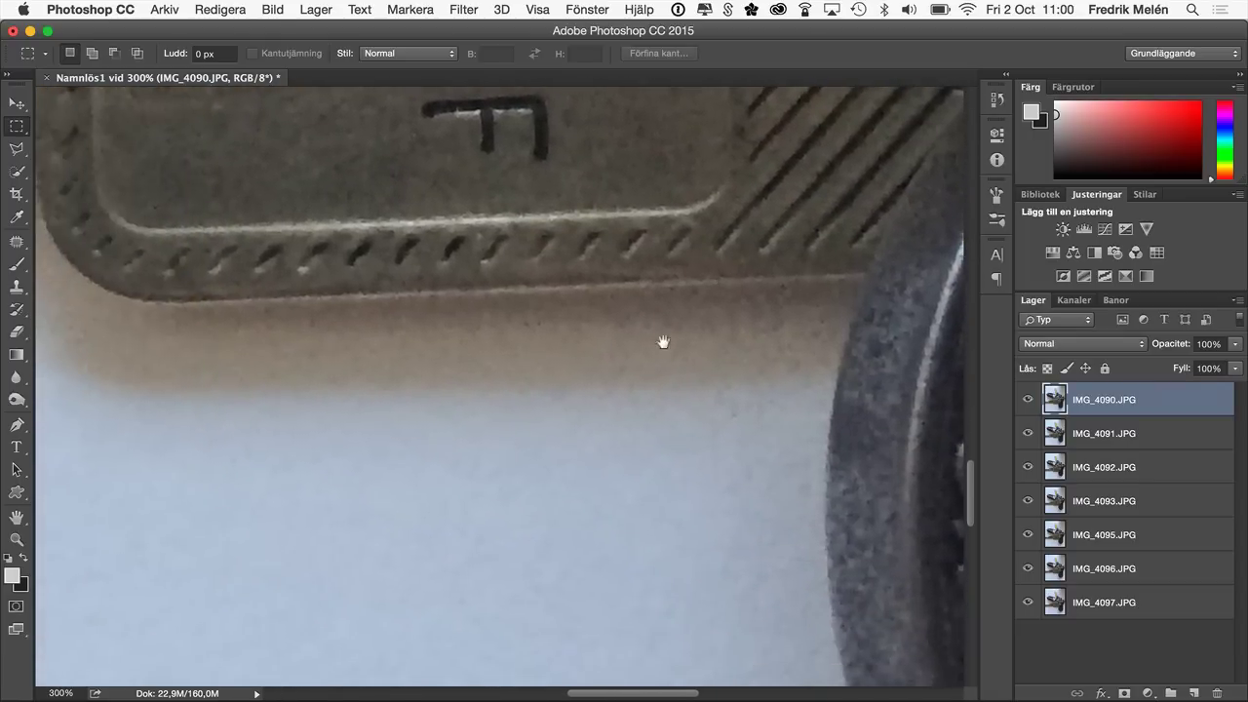
scroll(746, 279, up, 10)
scroll(682, 223, left, 5)
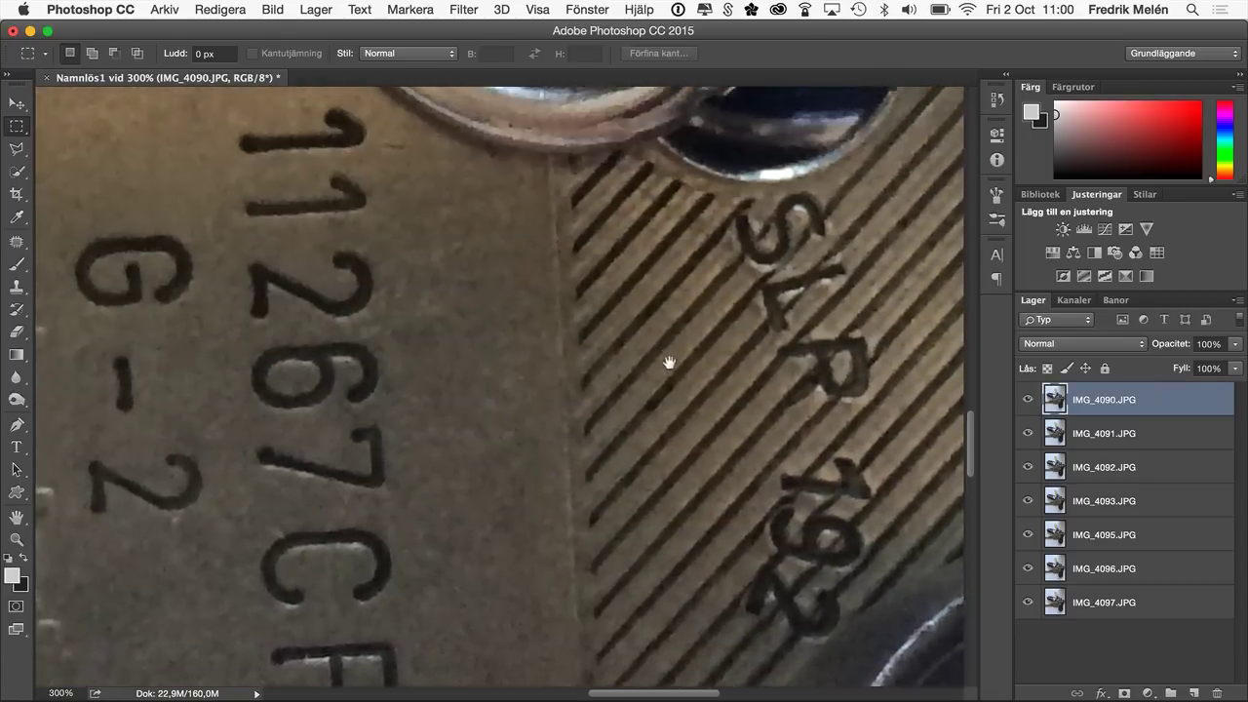
scroll(672, 357, up, 3)
scroll(670, 367, down, 2)
scroll(624, 367, down, 1)
scroll(565, 367, down, 1)
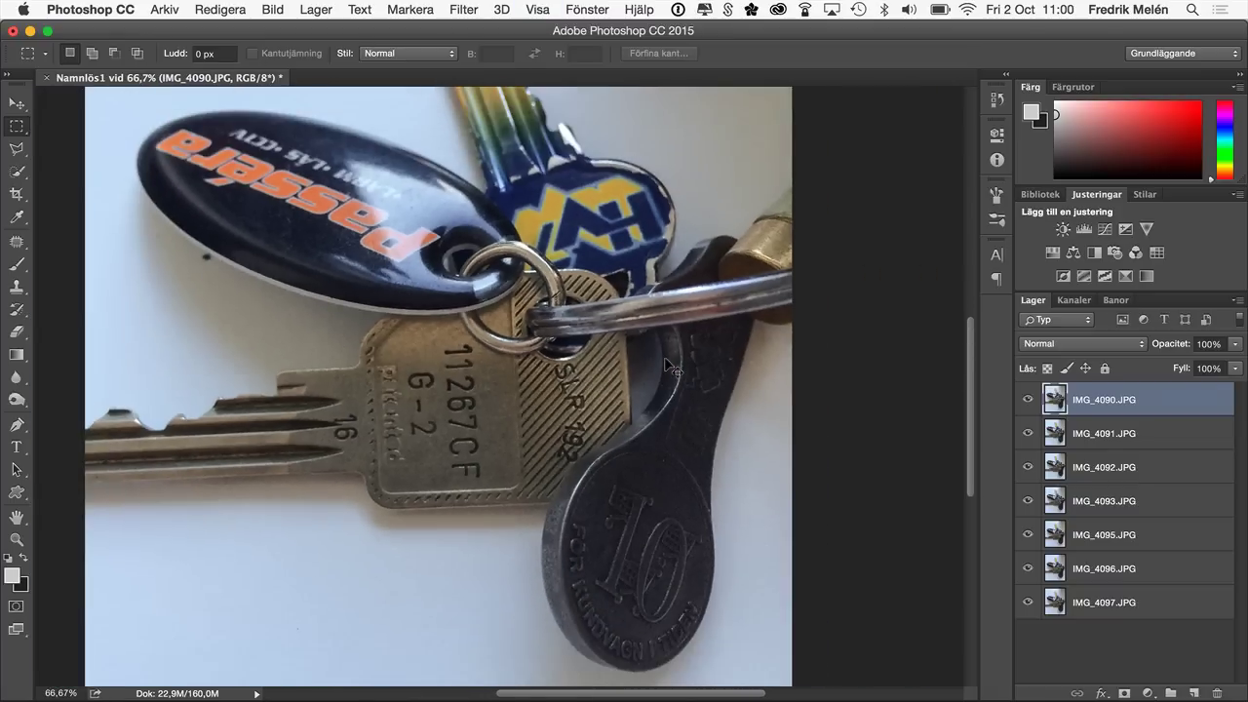
scroll(506, 367, down, 1)
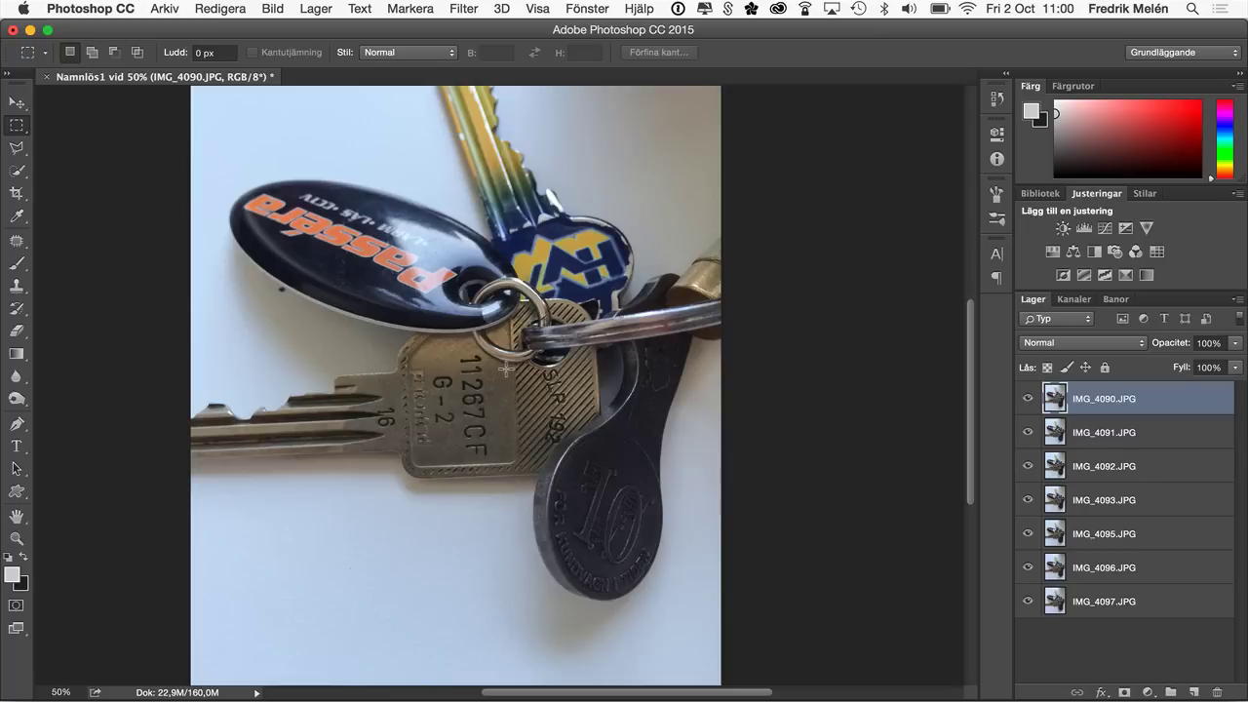
Toggle the visibility of IMG_4090, IMG_4091 and IMG_4092 to compare the photos, then show them again.
click(1027, 399)
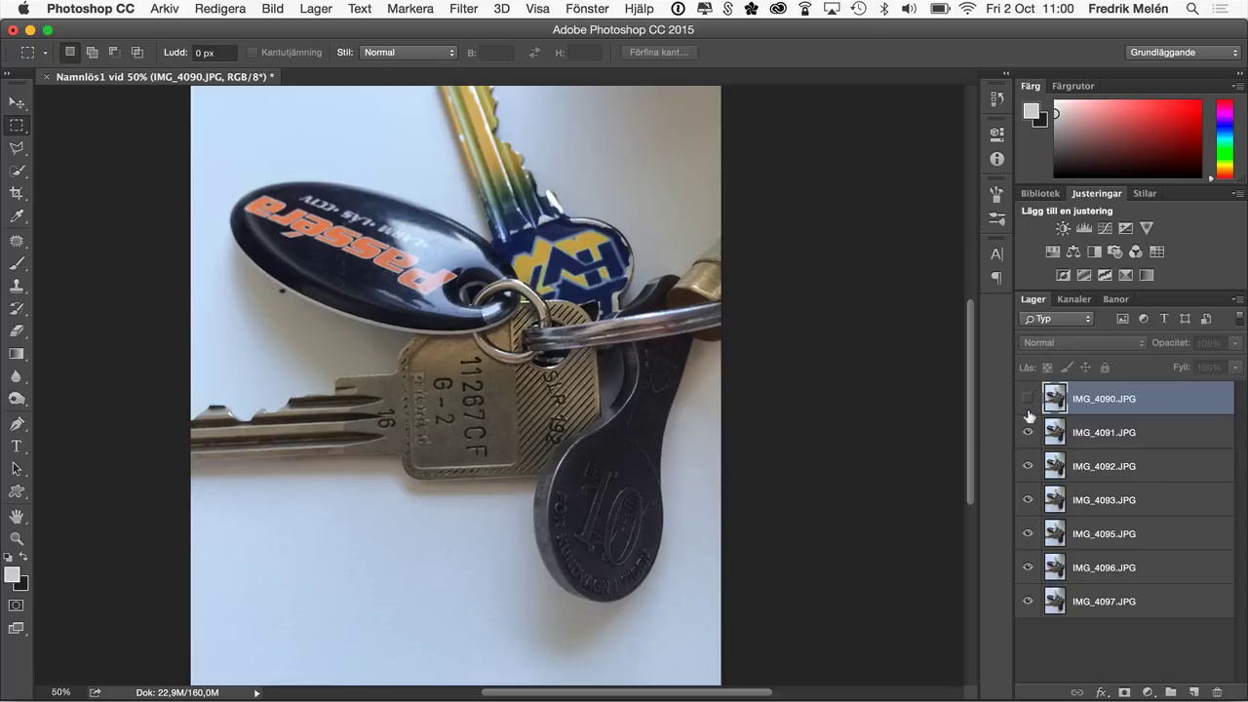
click(1027, 432)
click(1026, 466)
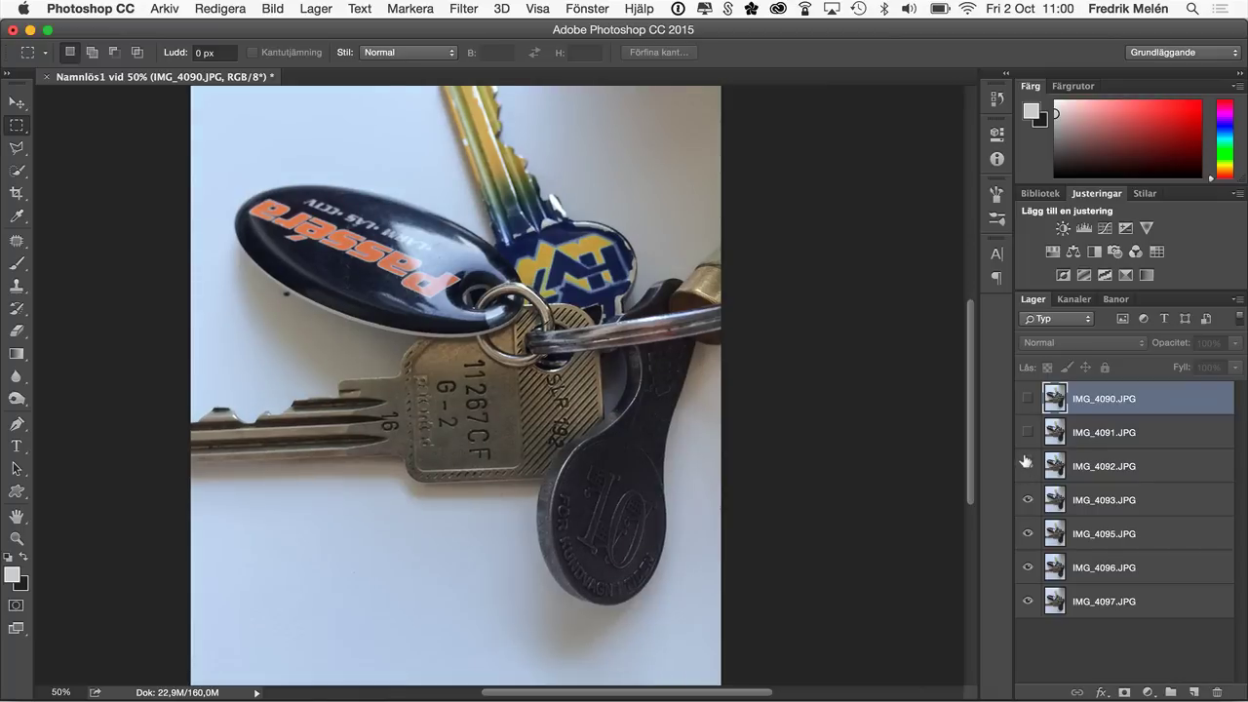
click(1025, 466)
click(1027, 432)
click(1027, 399)
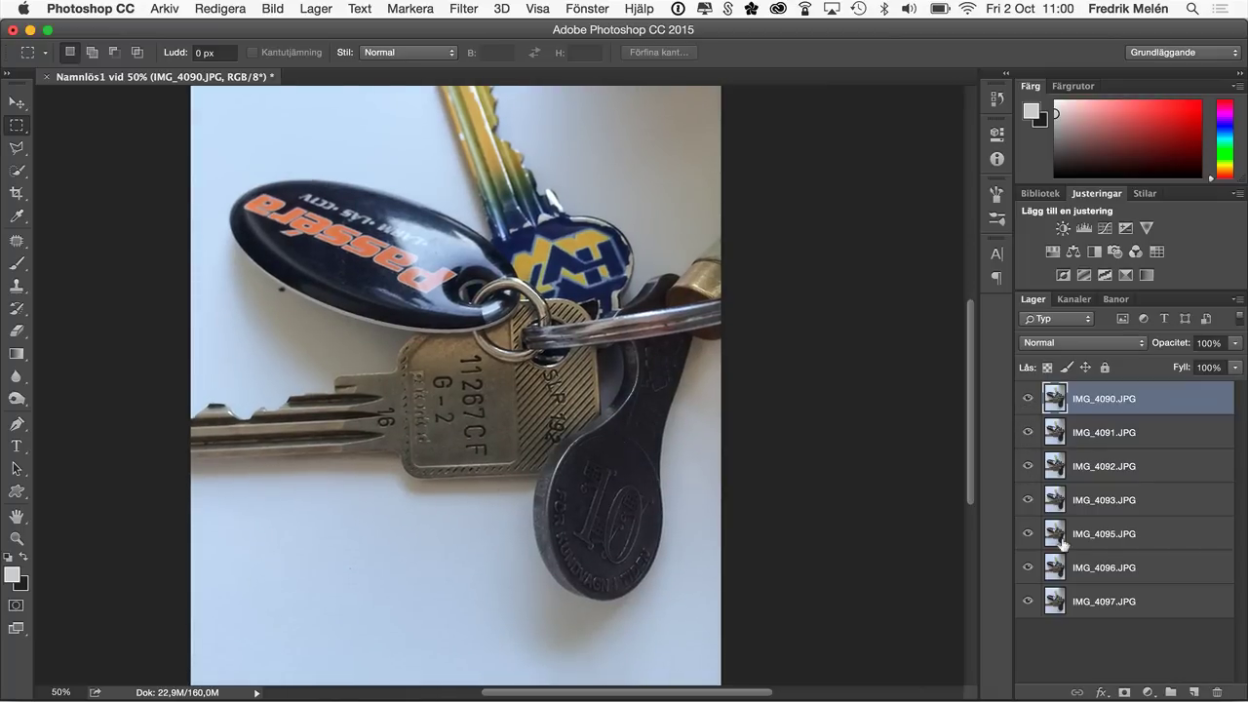
Select all seven layers, Auto-Align them with Auto projection, and check the alignment.
click(1088, 604)
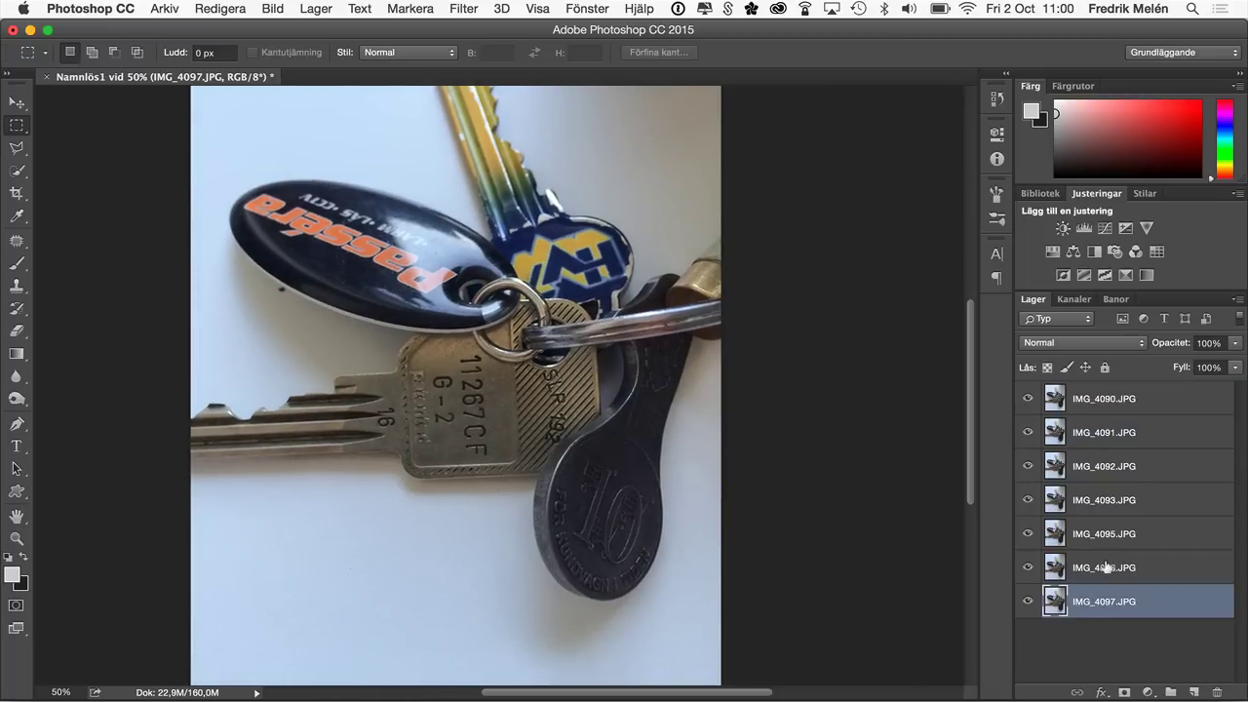
shift+click(1103, 399)
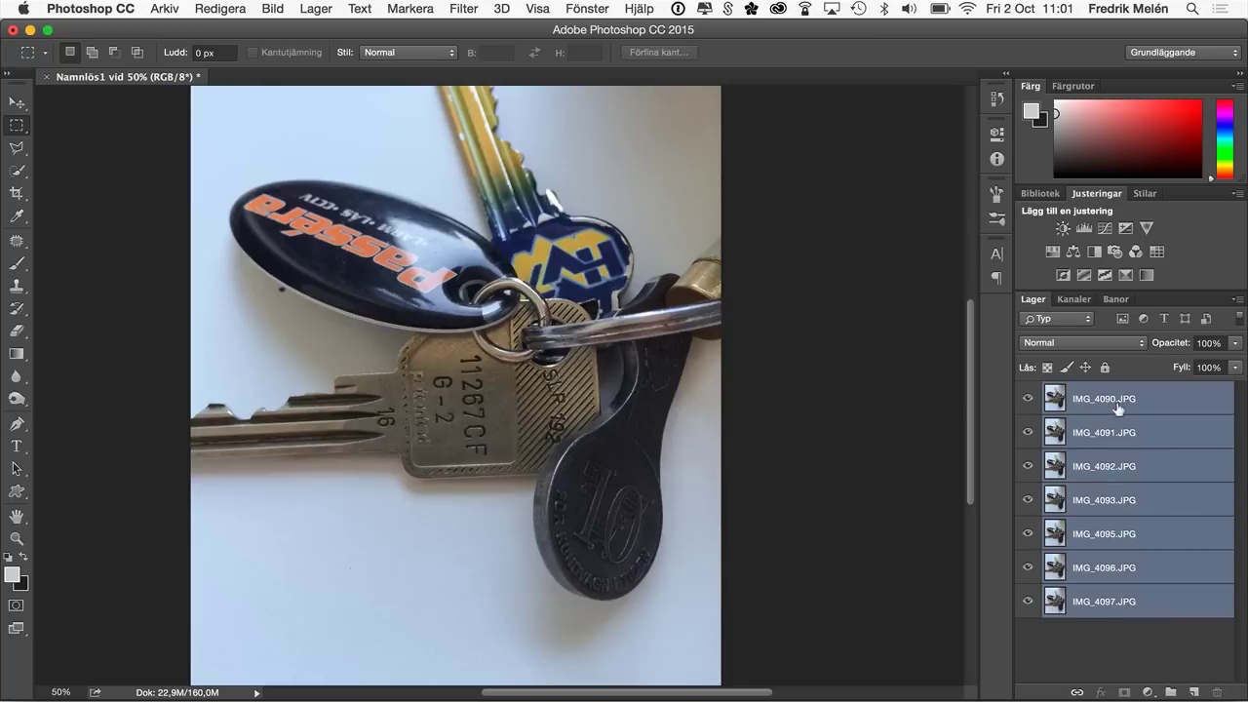
click(217, 8)
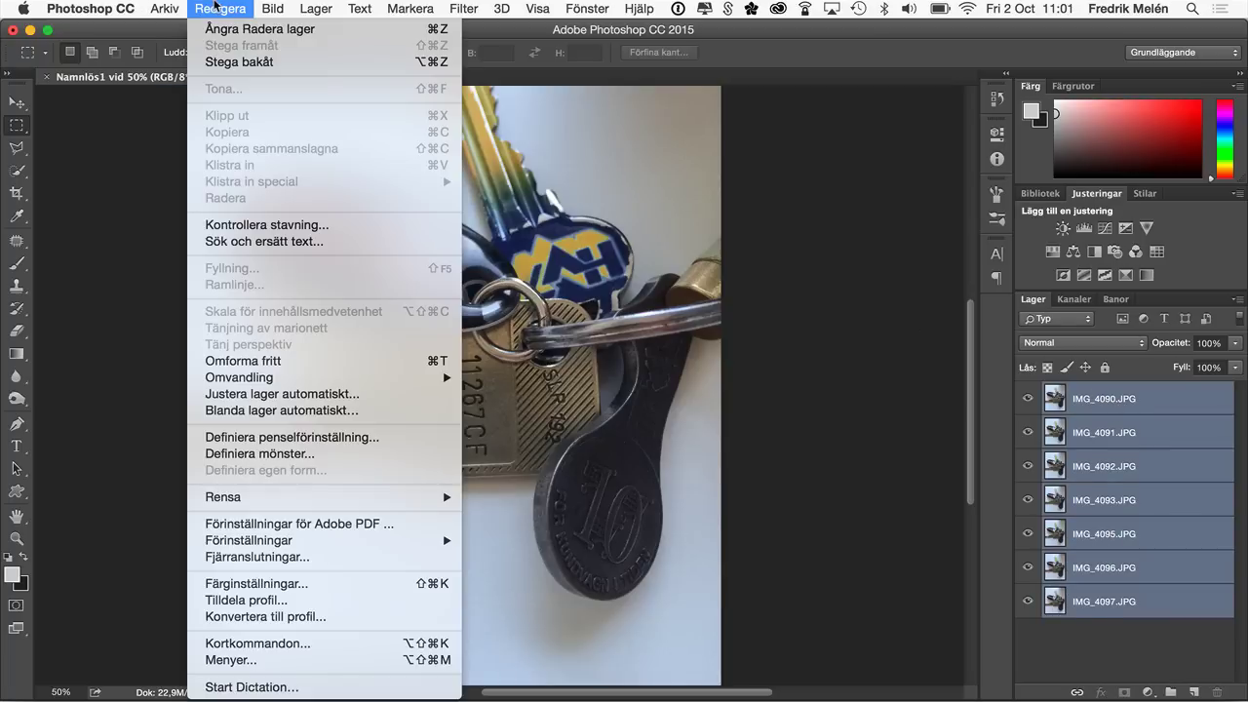
click(244, 394)
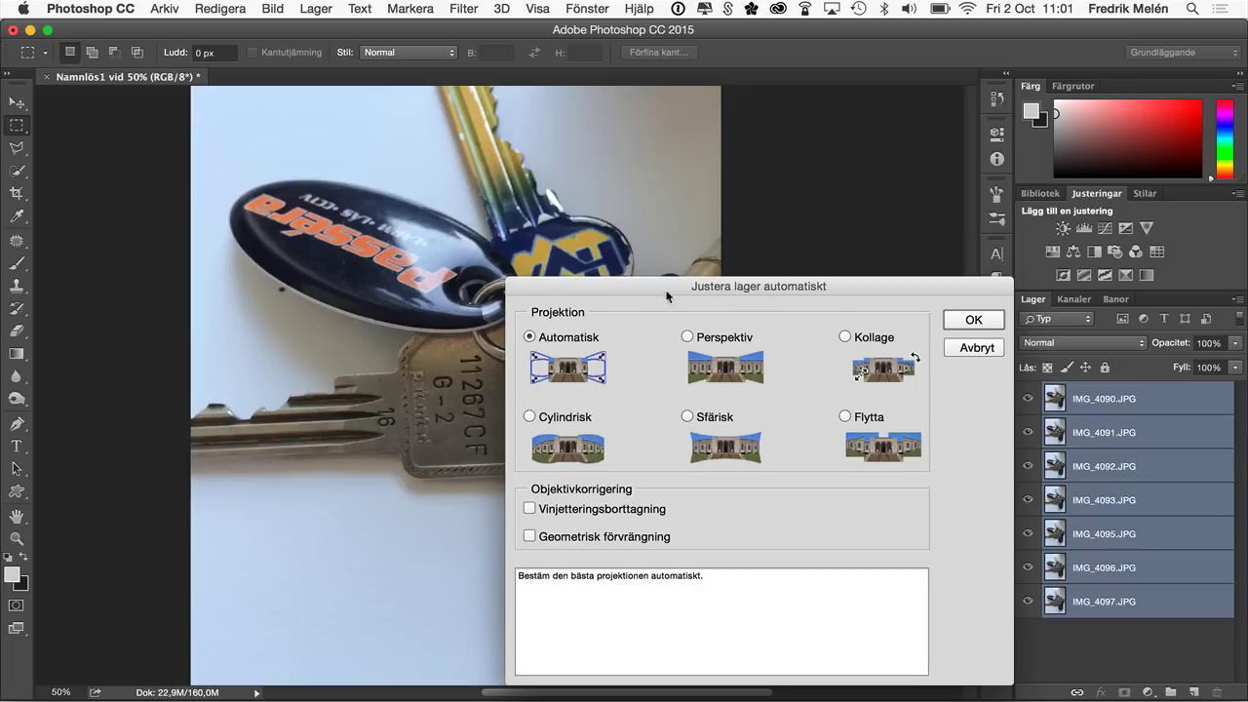
drag(665, 289, 552, 199)
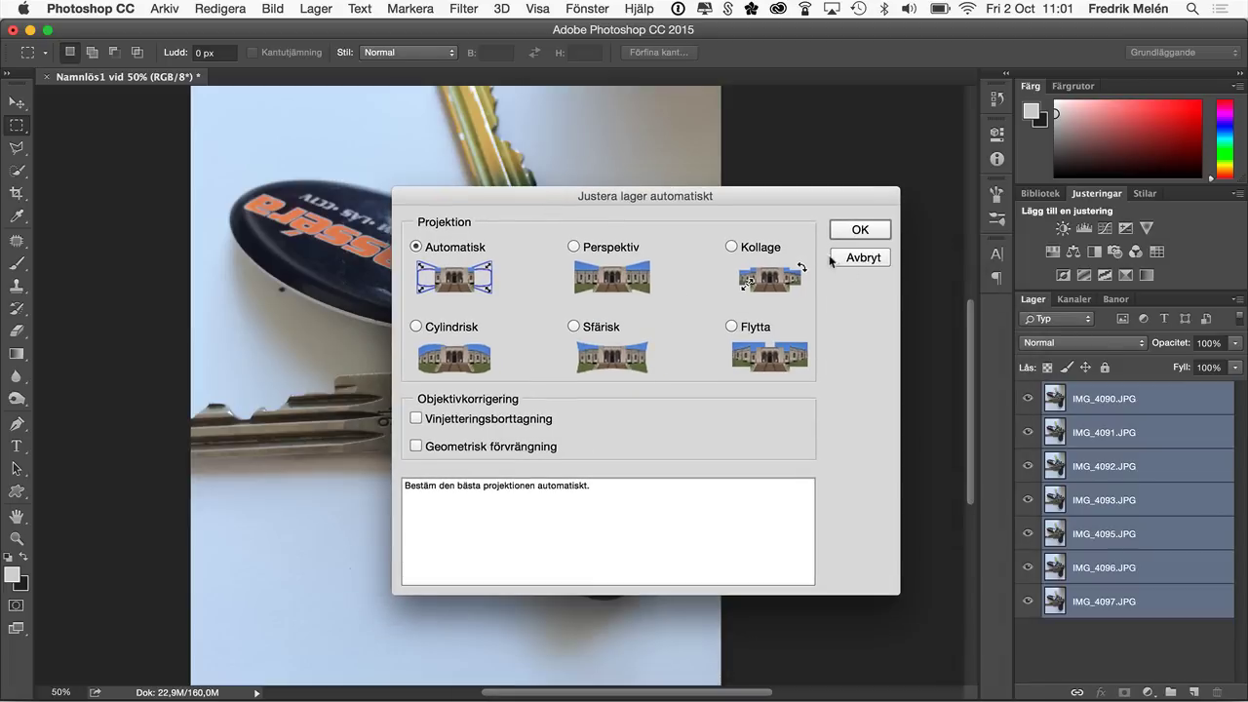
click(854, 235)
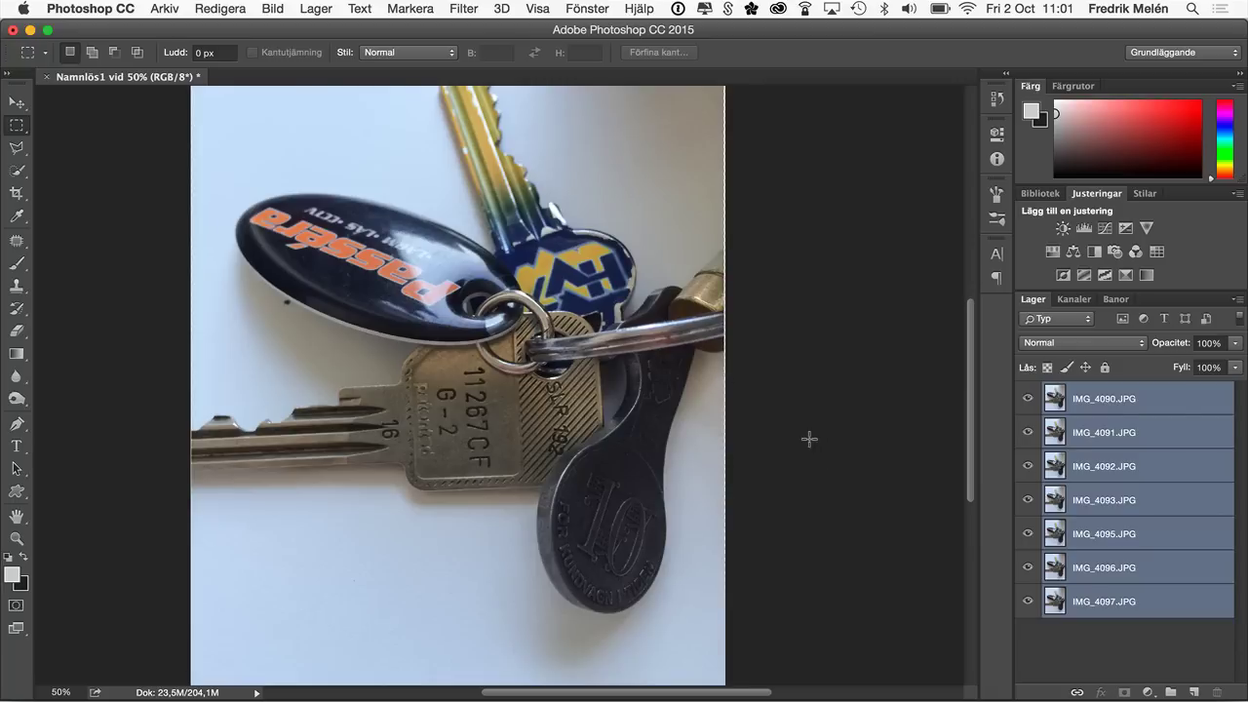
click(1027, 400)
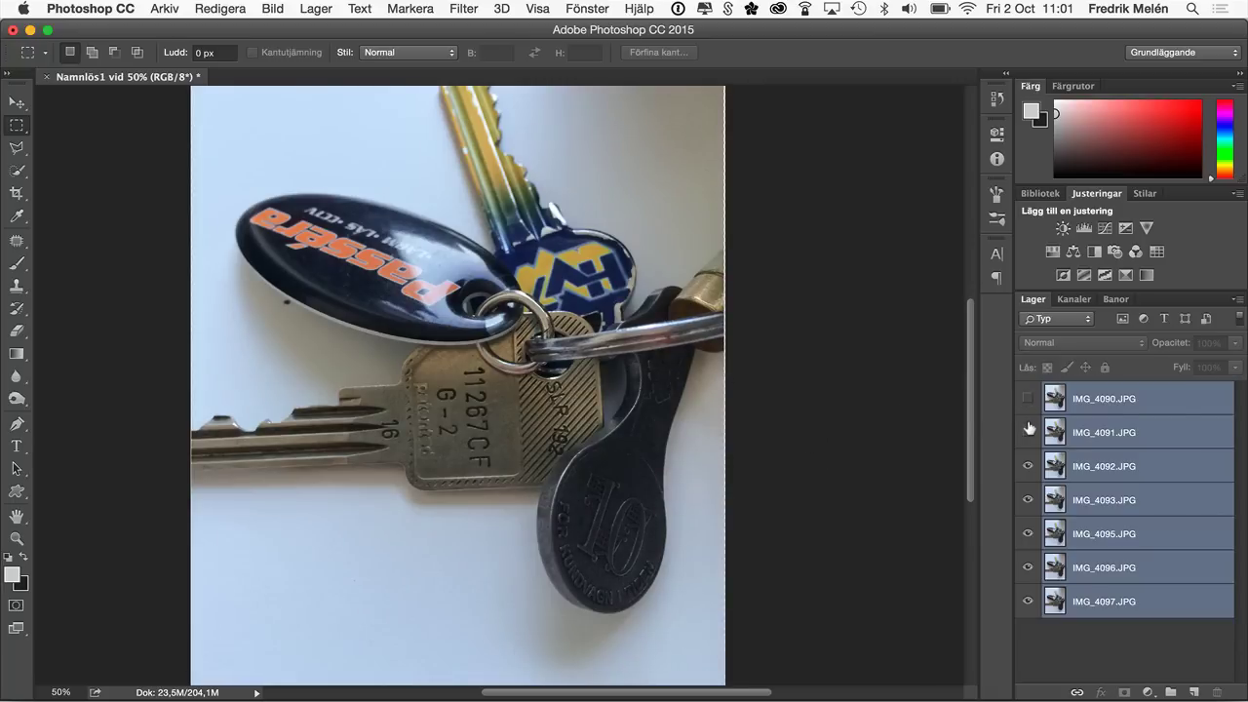
click(1026, 398)
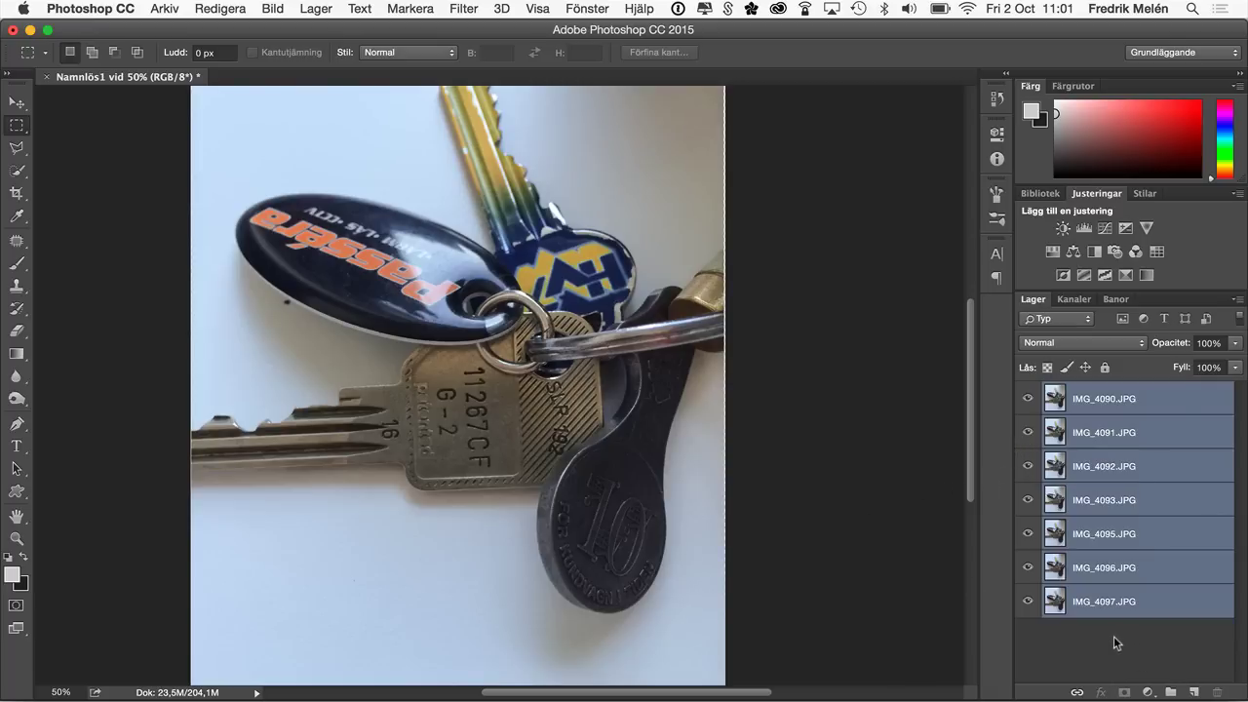
Convert the seven layers into one IMG_4090.JPG smart object and briefly inspect its contents.
click(314, 8)
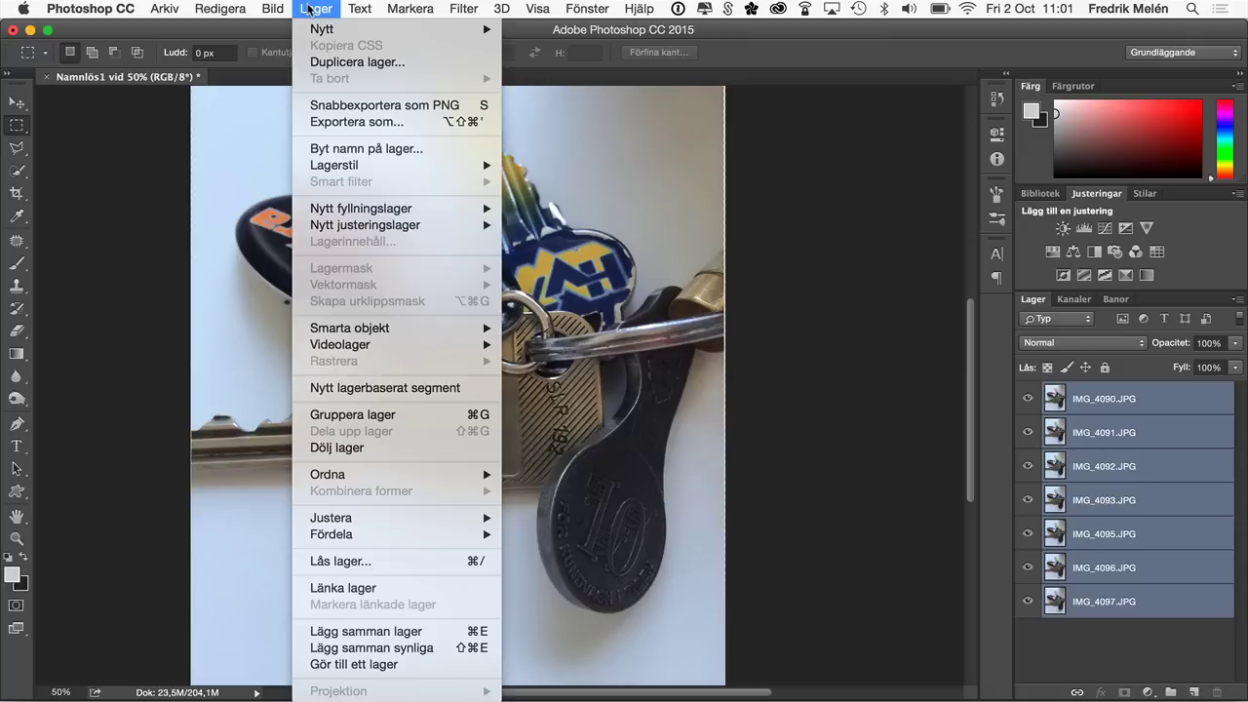
mouse_move(390, 328)
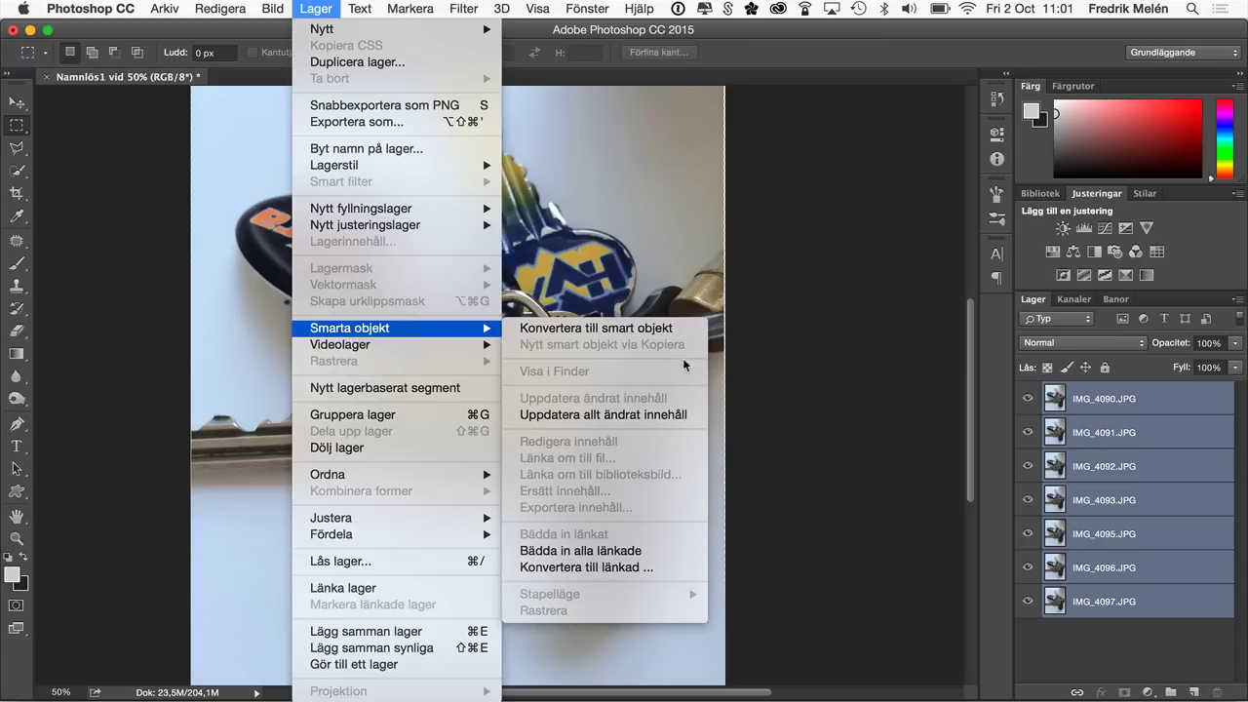
click(673, 335)
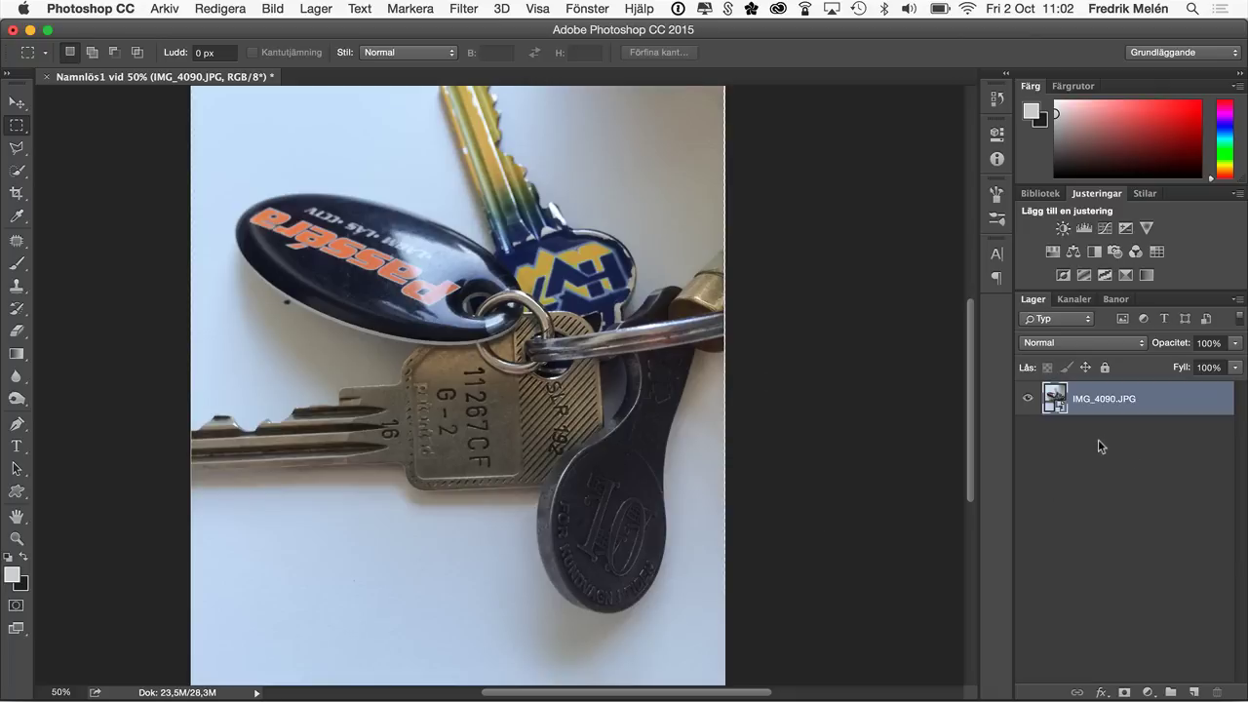
double_click(1055, 397)
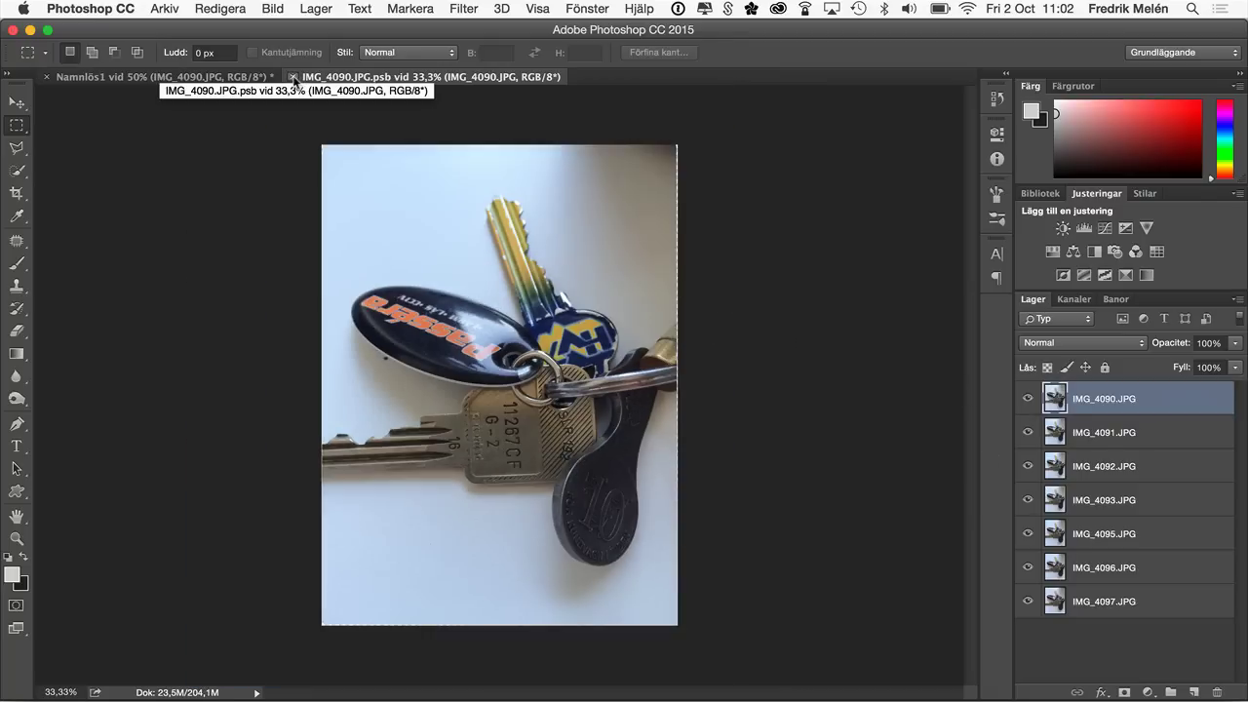
click(292, 78)
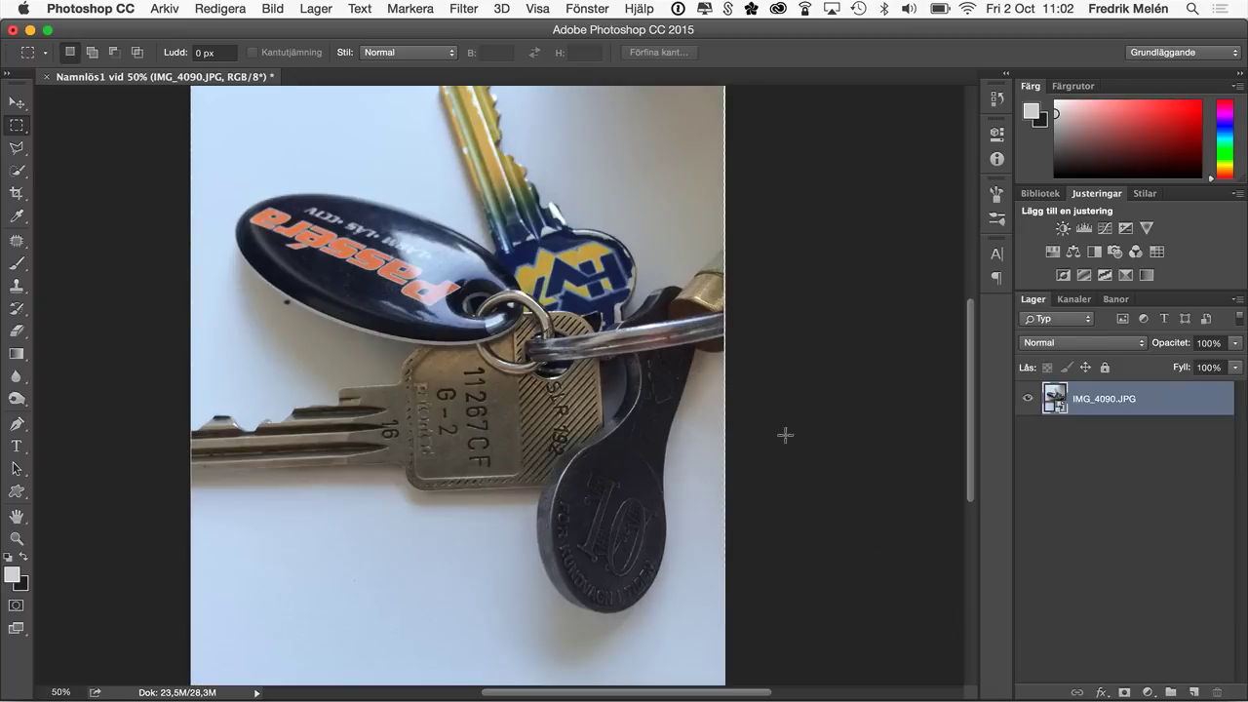
Set the smart object's stack mode to Mean, then zoom in on the key tag's lower edge.
click(322, 9)
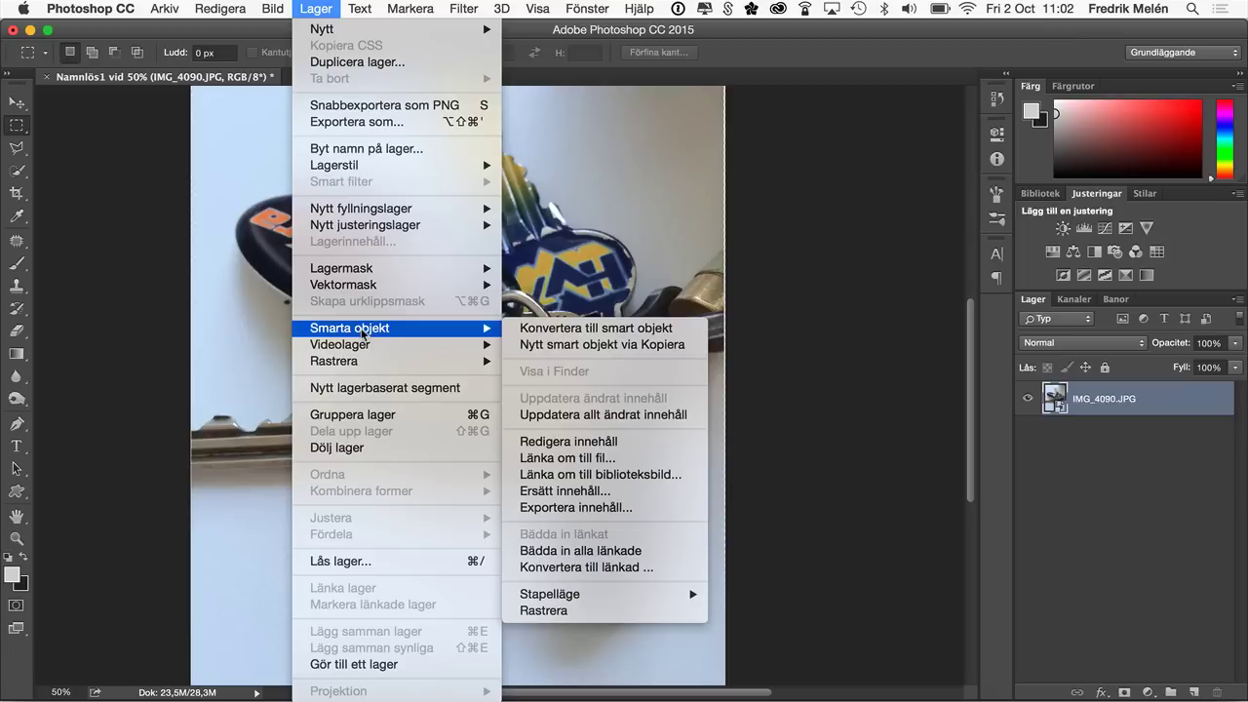
mouse_move(396, 327)
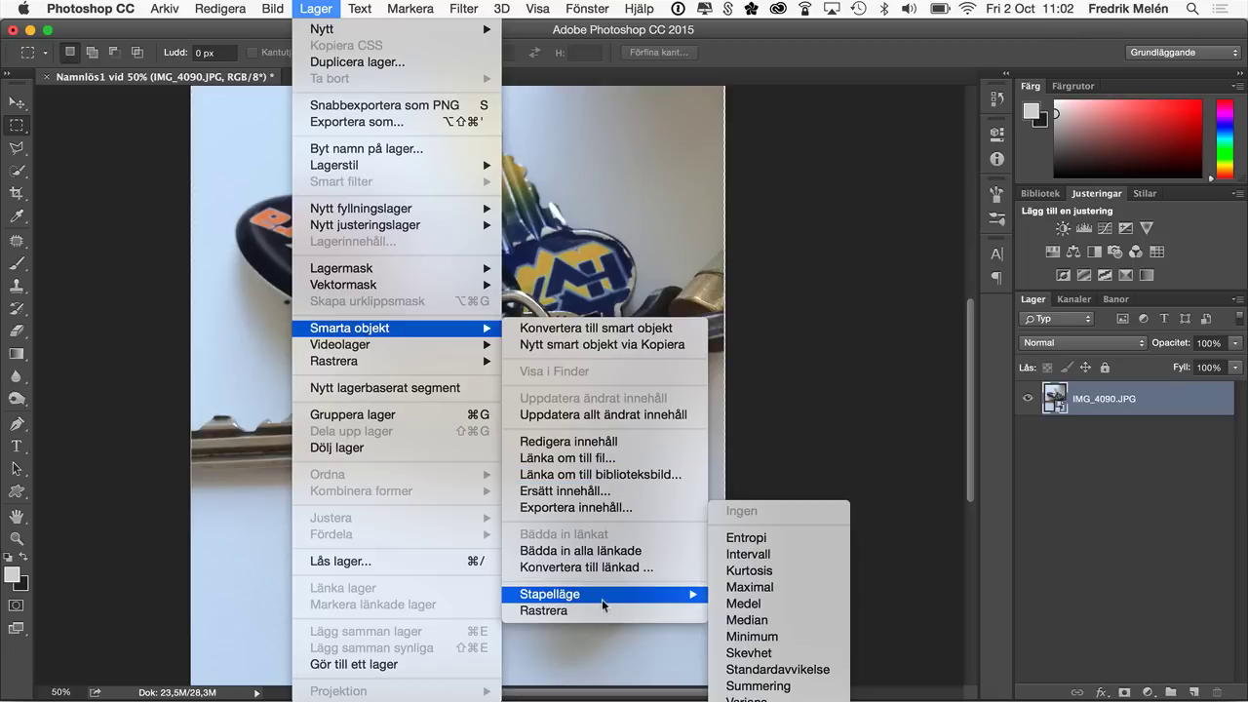
mouse_move(605, 593)
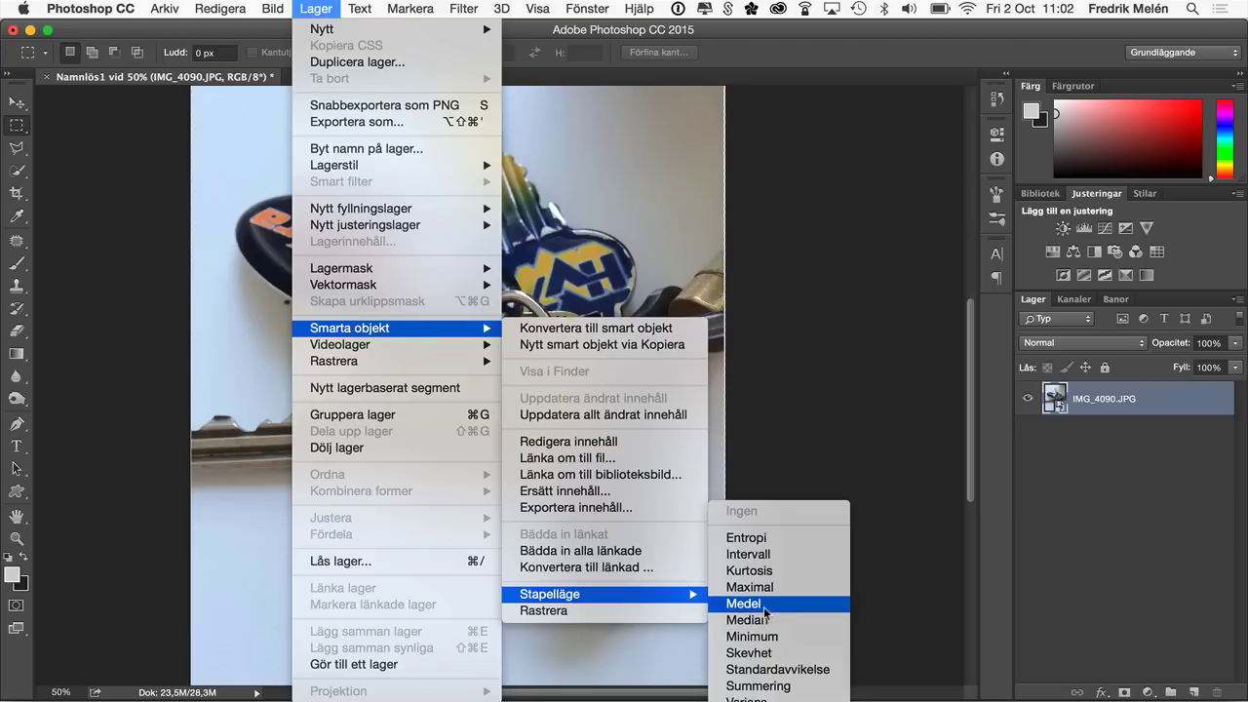
click(765, 605)
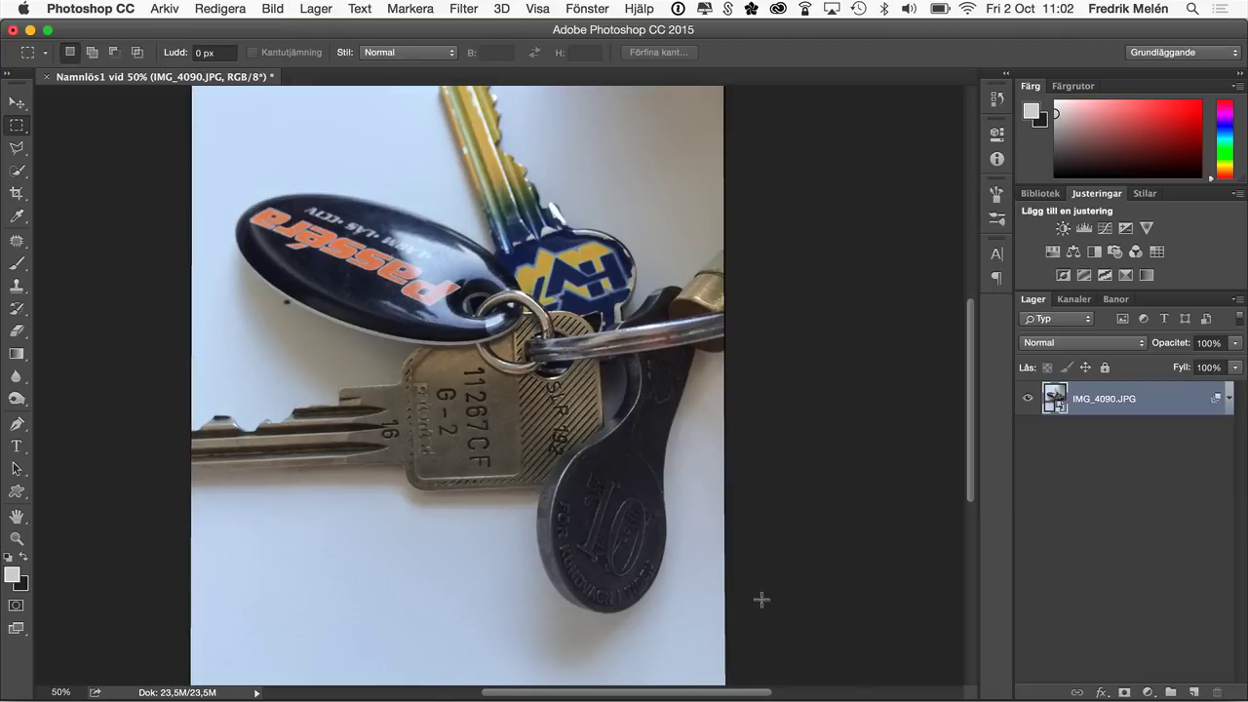
key(super+plus)
key(super+plus)
key(super+plus)
key(super+plus)
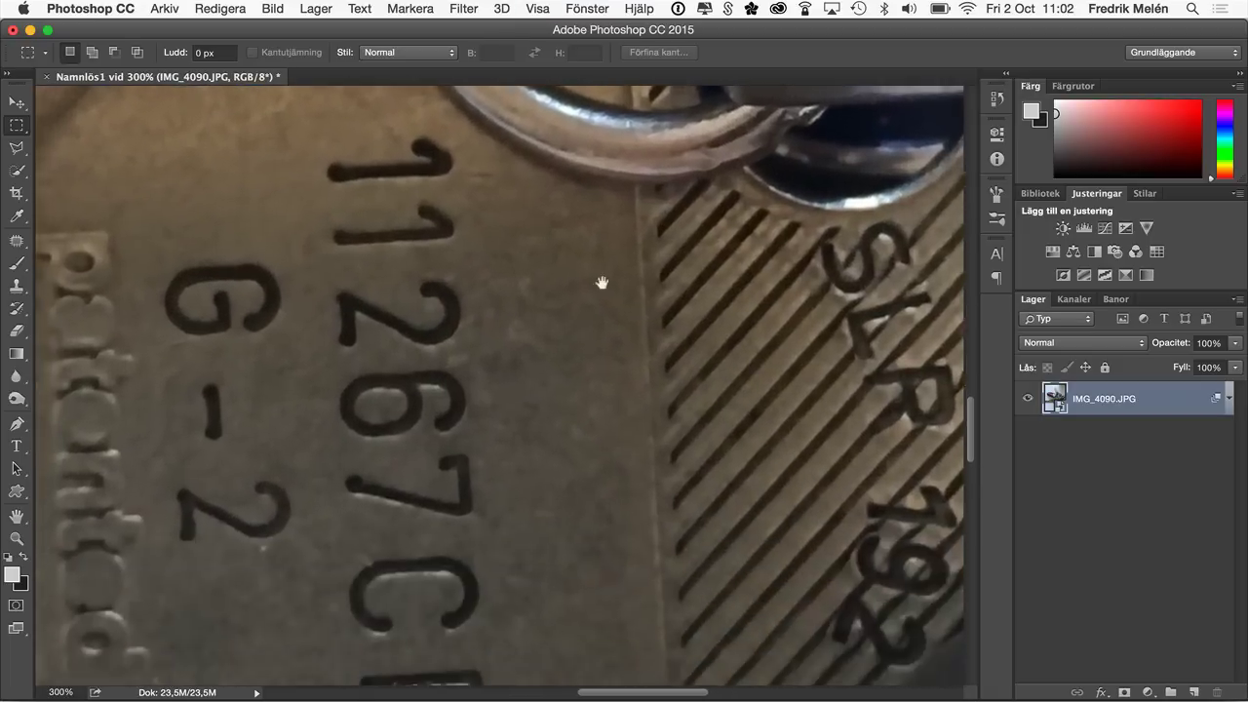
drag(536, 540, 609, 273)
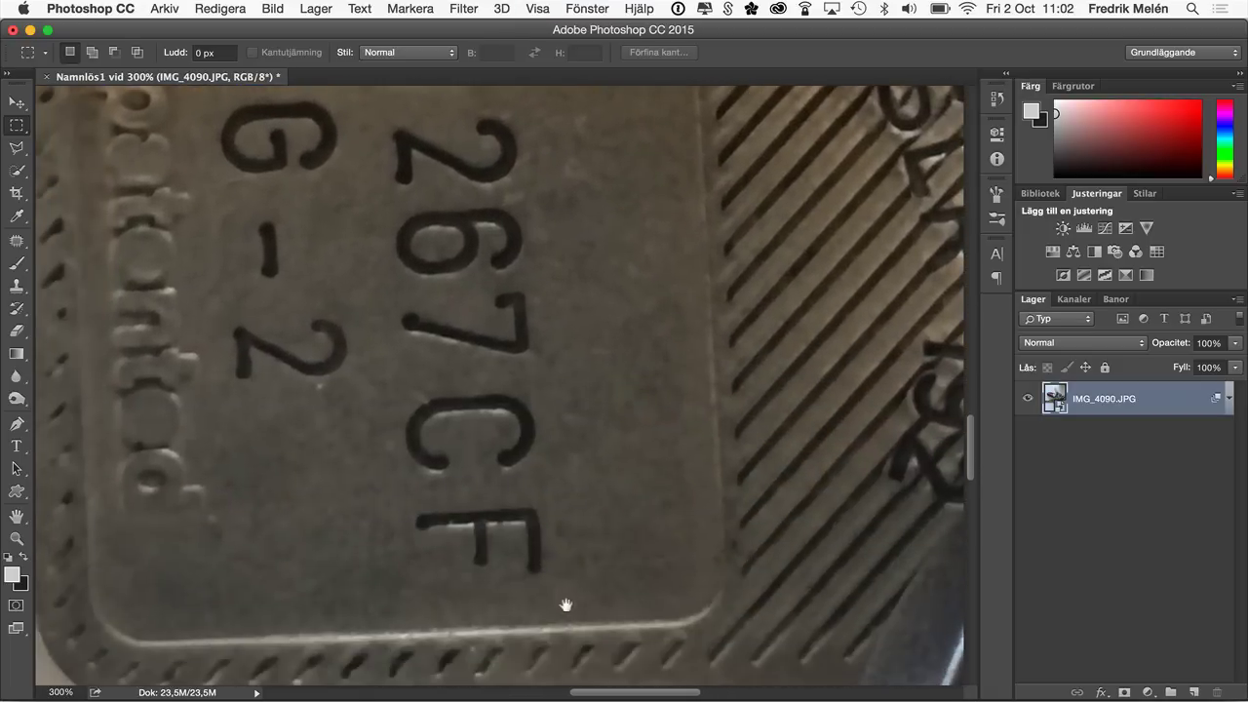
drag(566, 605, 641, 201)
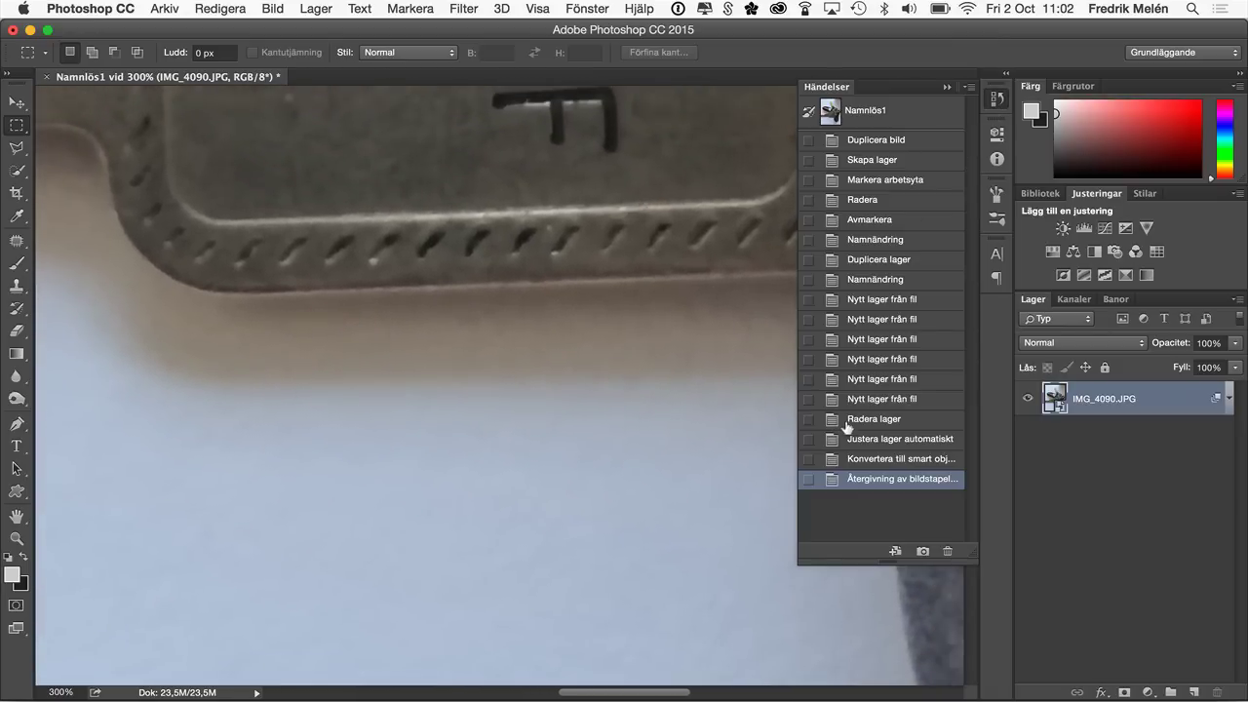
Compare the image before and after stack rendering in History, ending on the stacked result.
click(861, 462)
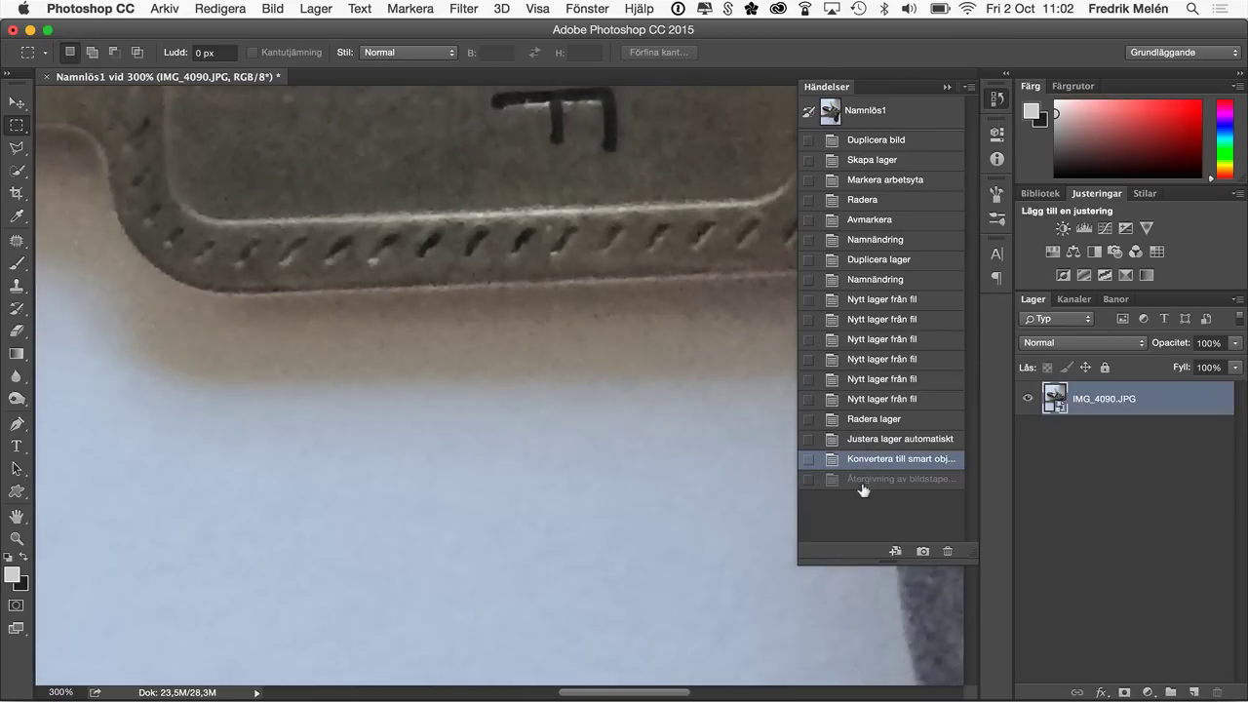
click(863, 479)
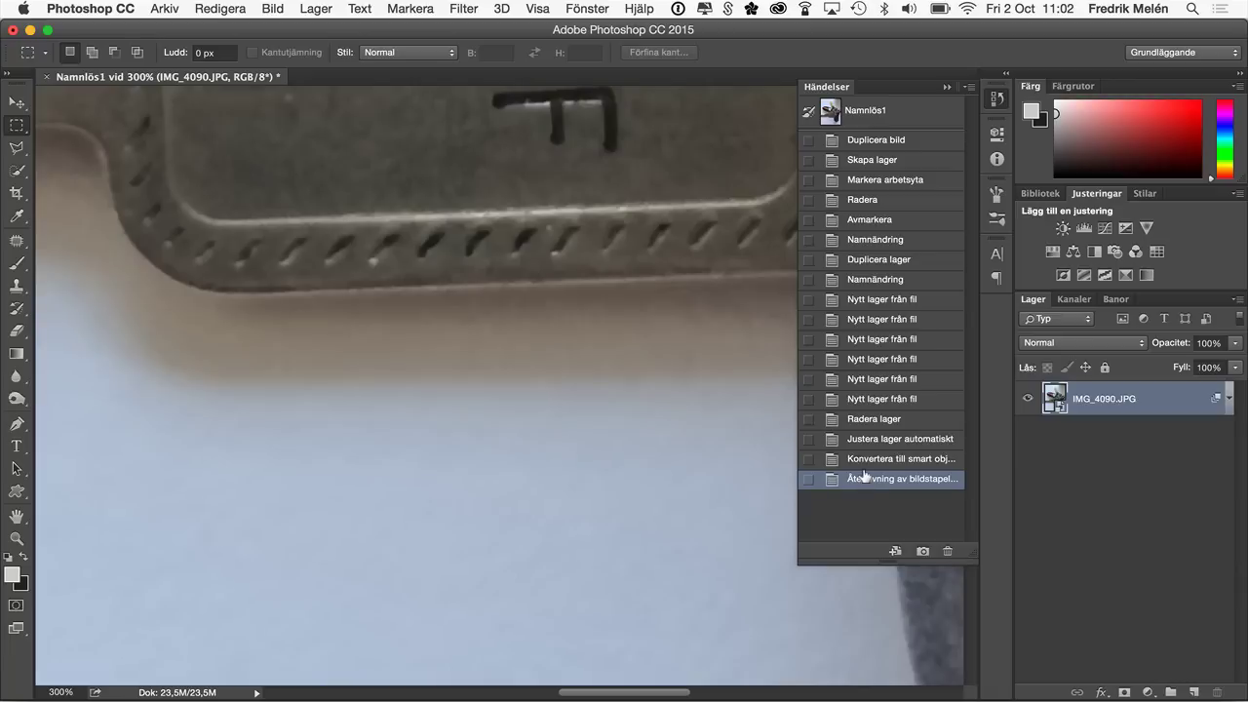
click(865, 461)
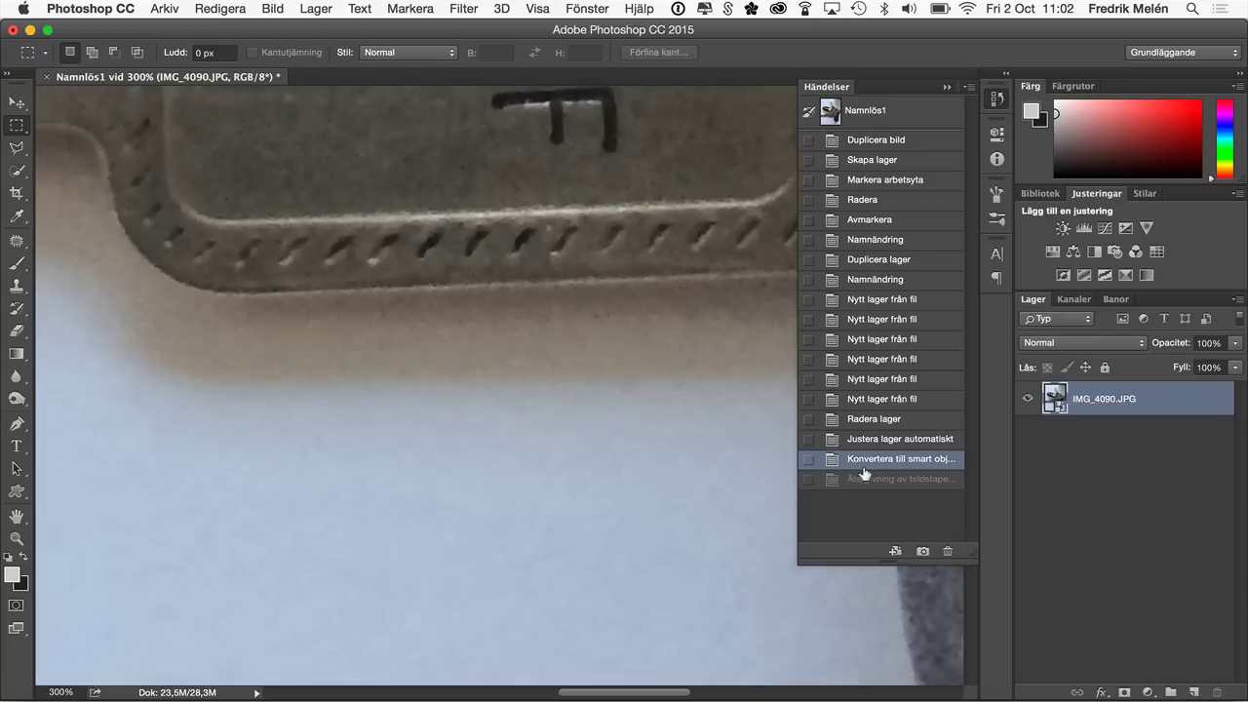
click(863, 478)
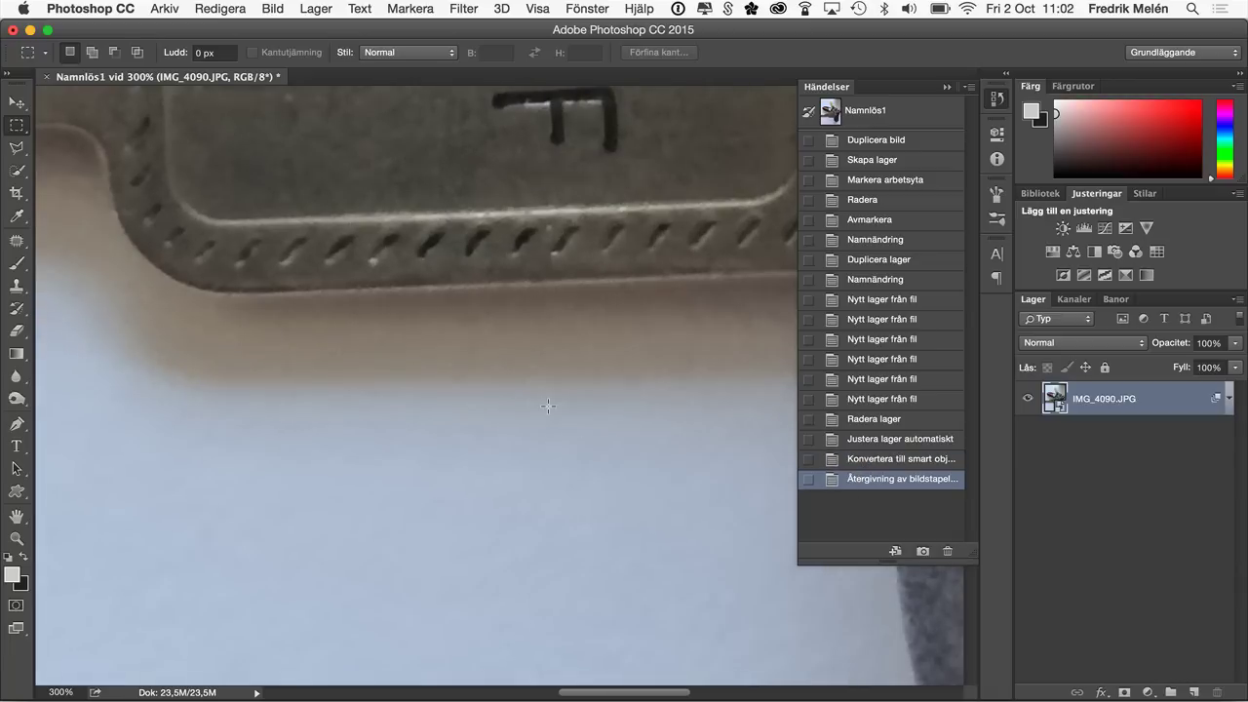
Zoom out to the whole keyring, compare before and after once more, and close History.
key(super+minus)
key(super+minus)
key(super+minus)
key(super+minus)
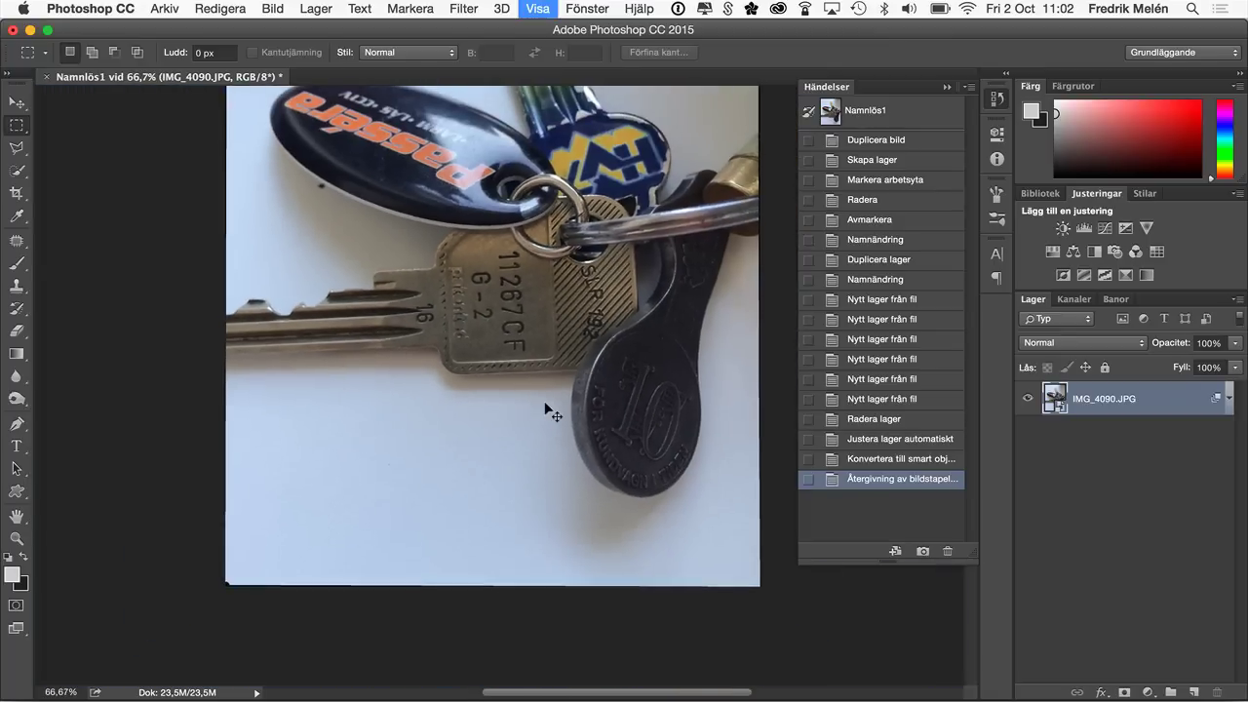
drag(510, 276, 521, 353)
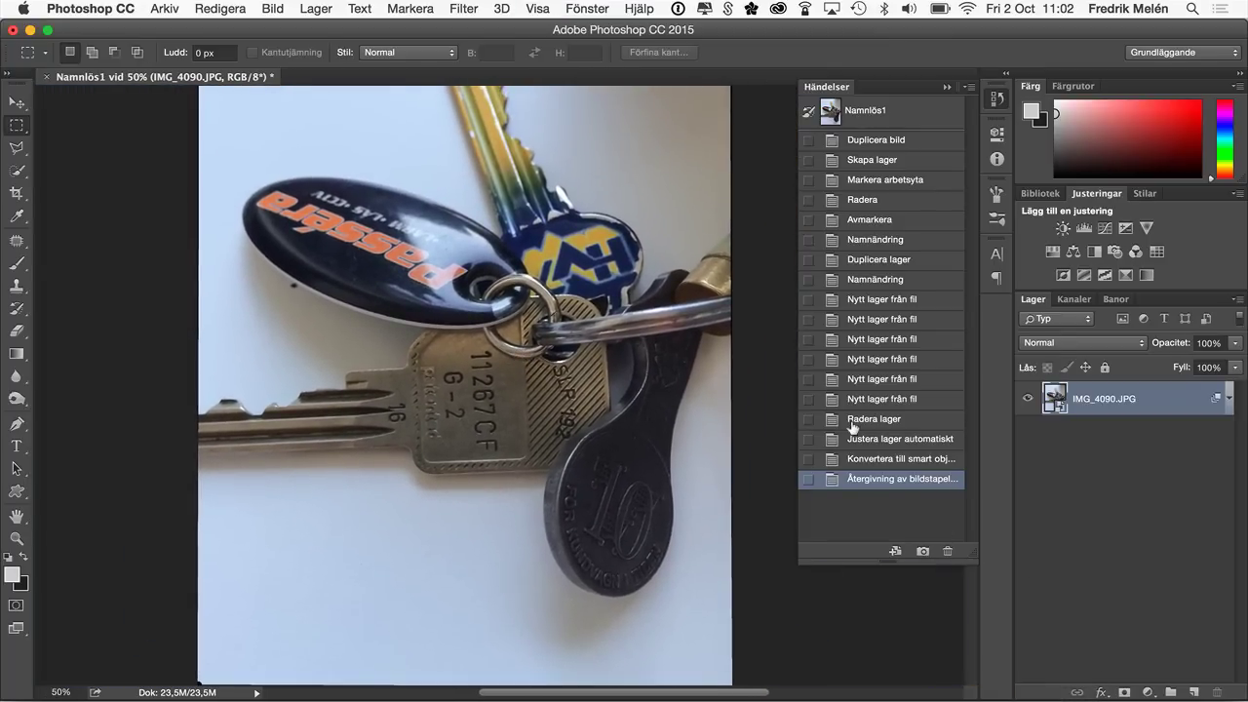
click(860, 459)
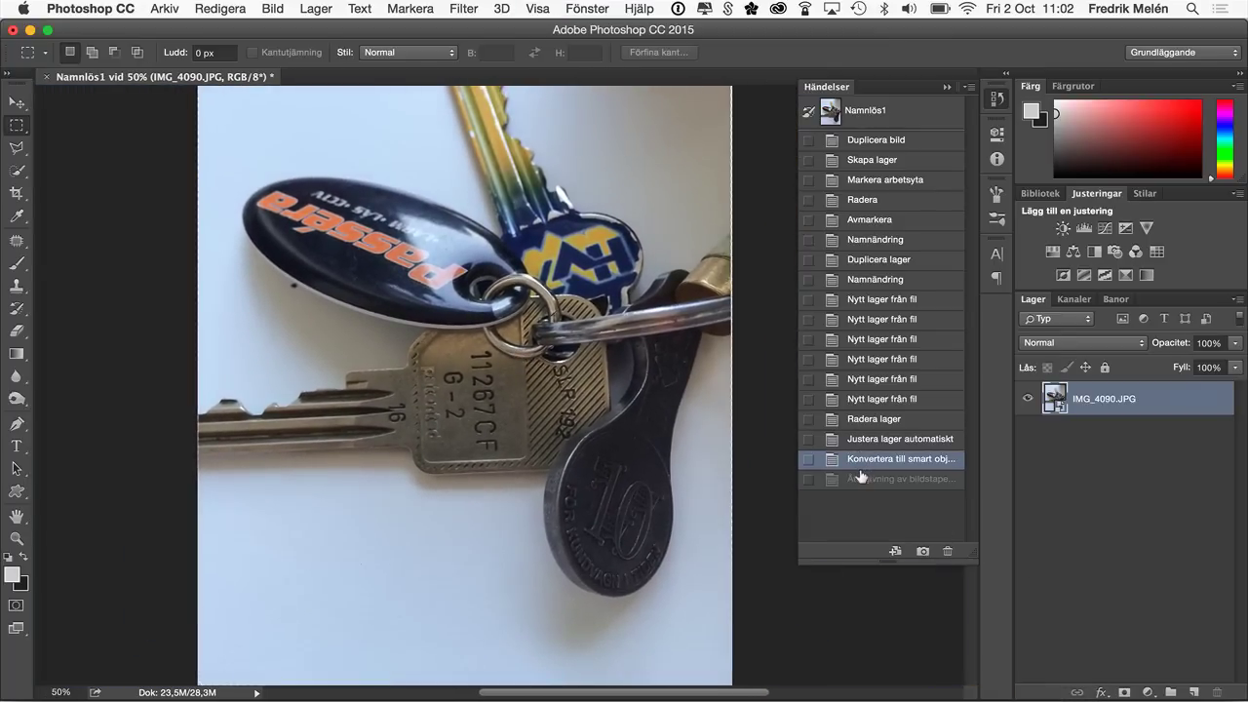
click(860, 478)
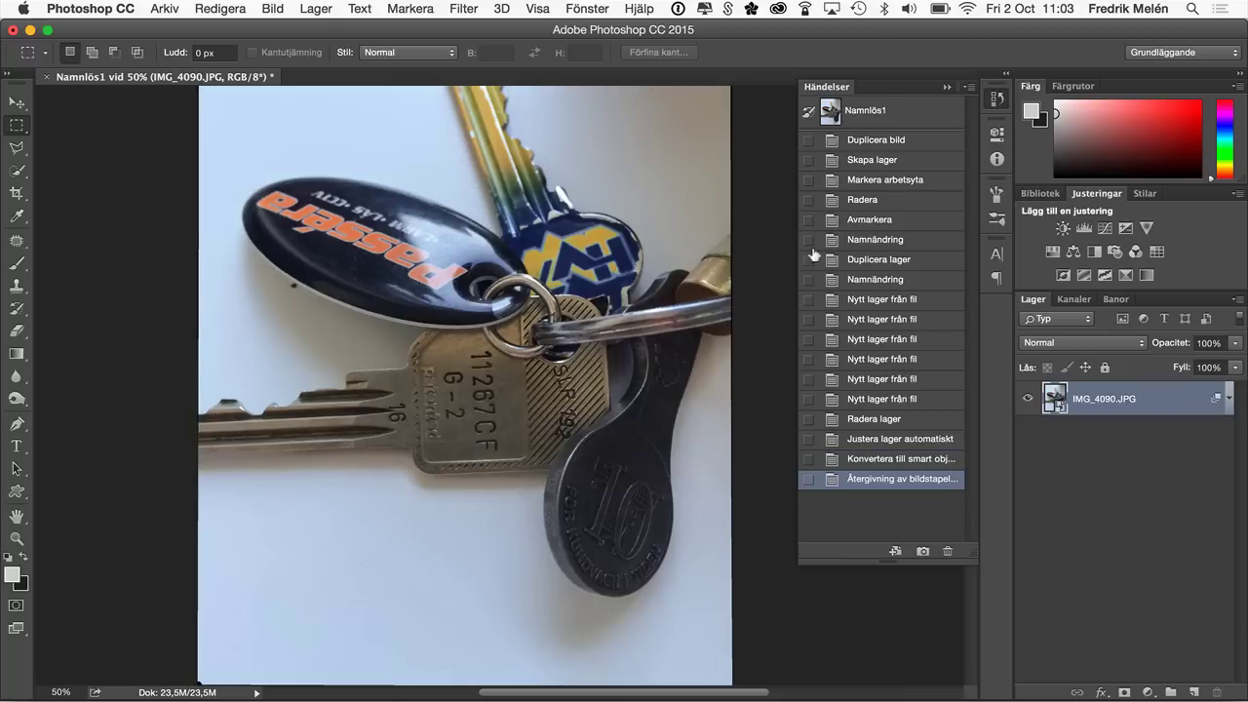
click(998, 99)
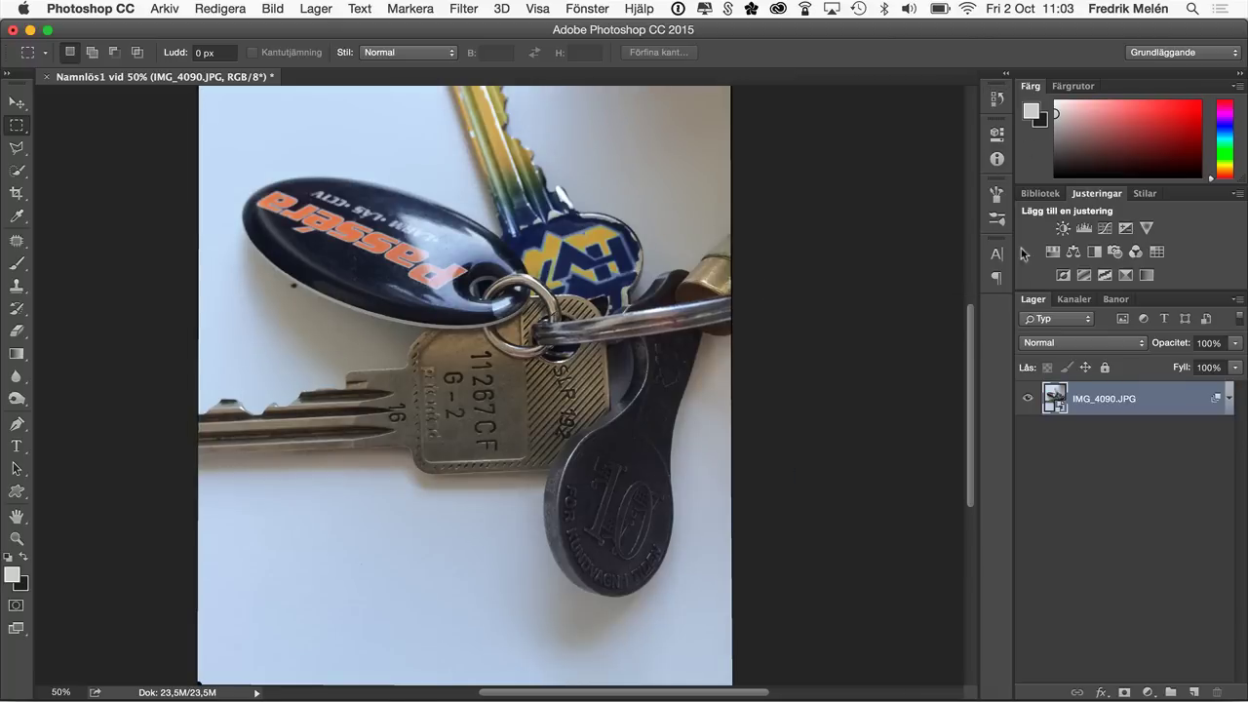
Open the smart object's contents and view each source layer from IMG_4097 up to IMG_4090.
double_click(1053, 399)
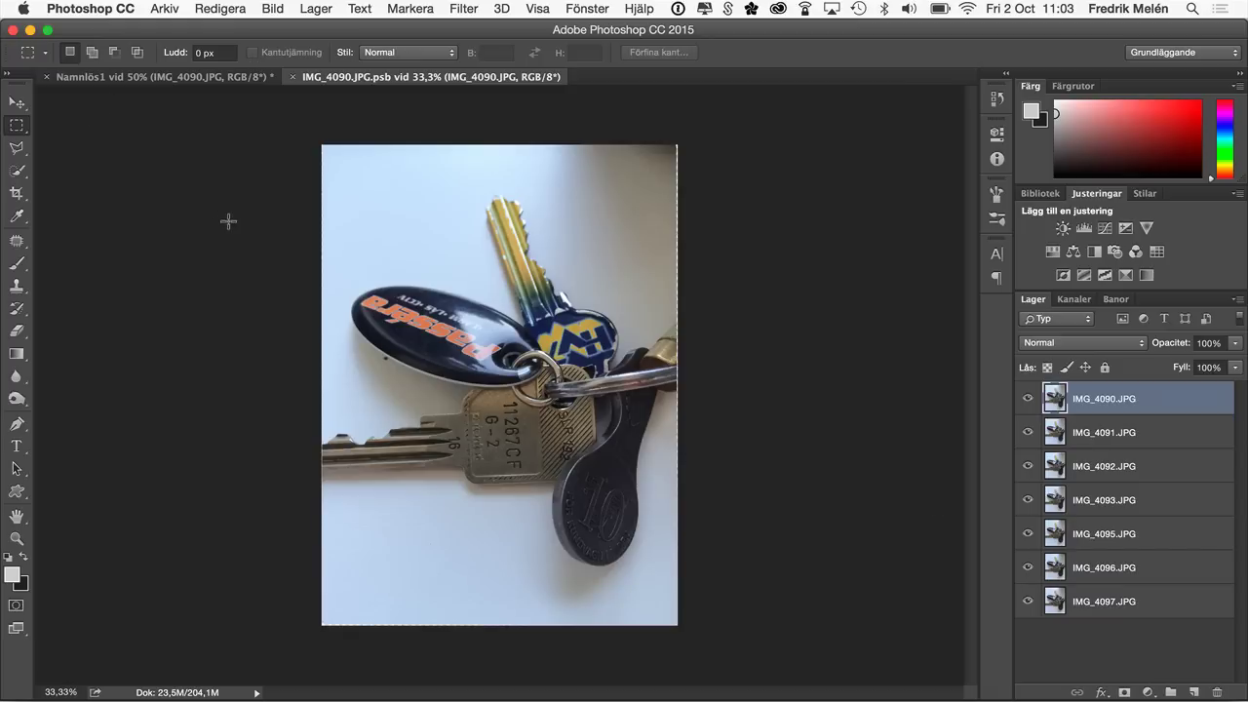
drag(374, 197, 390, 211)
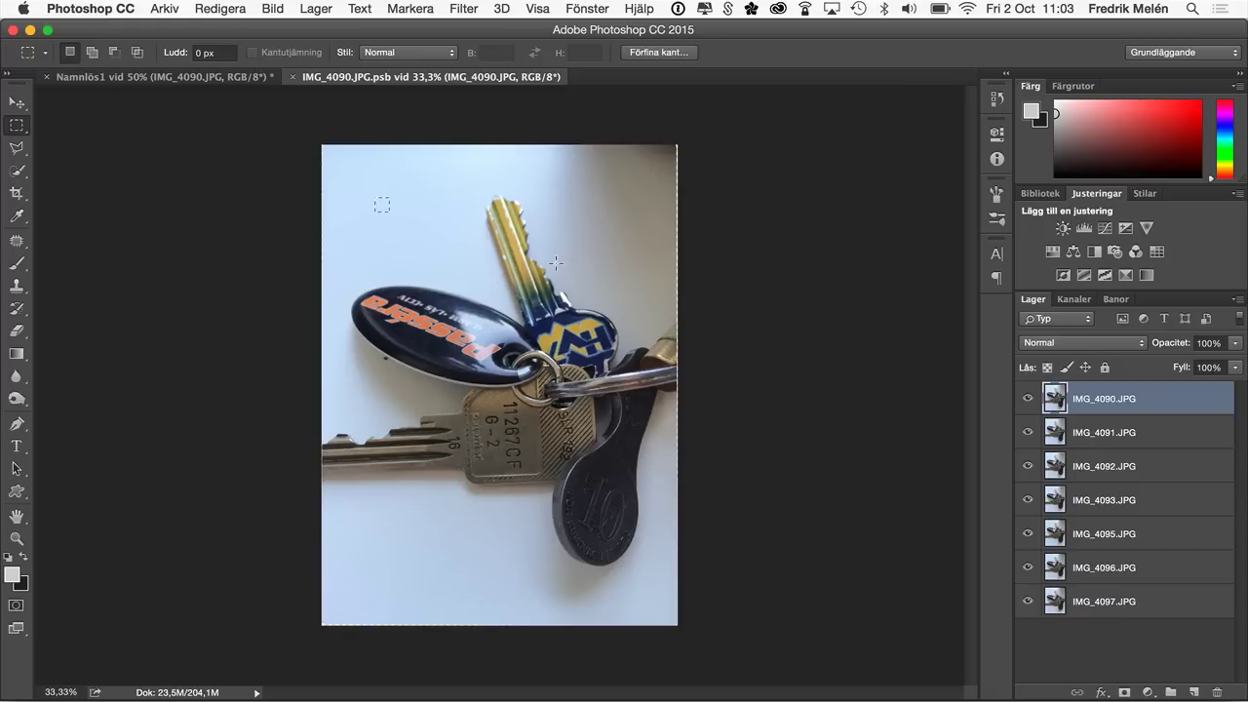
click(1090, 598)
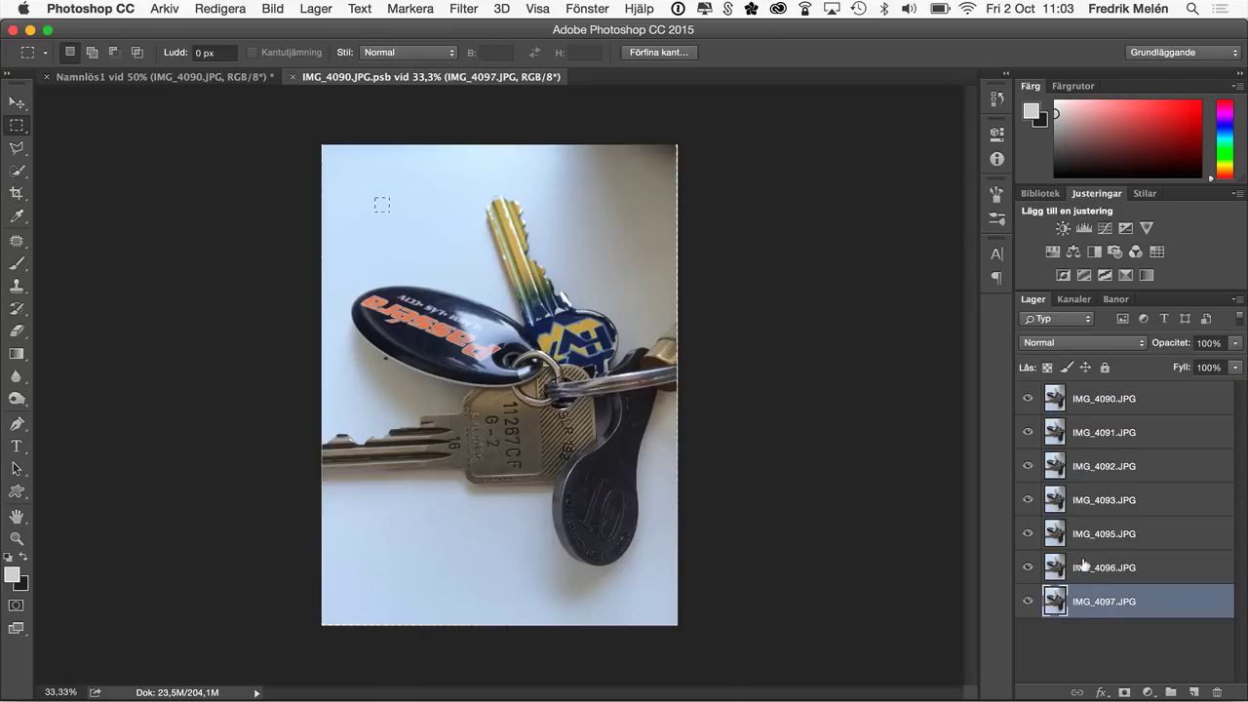
click(1084, 564)
click(1084, 534)
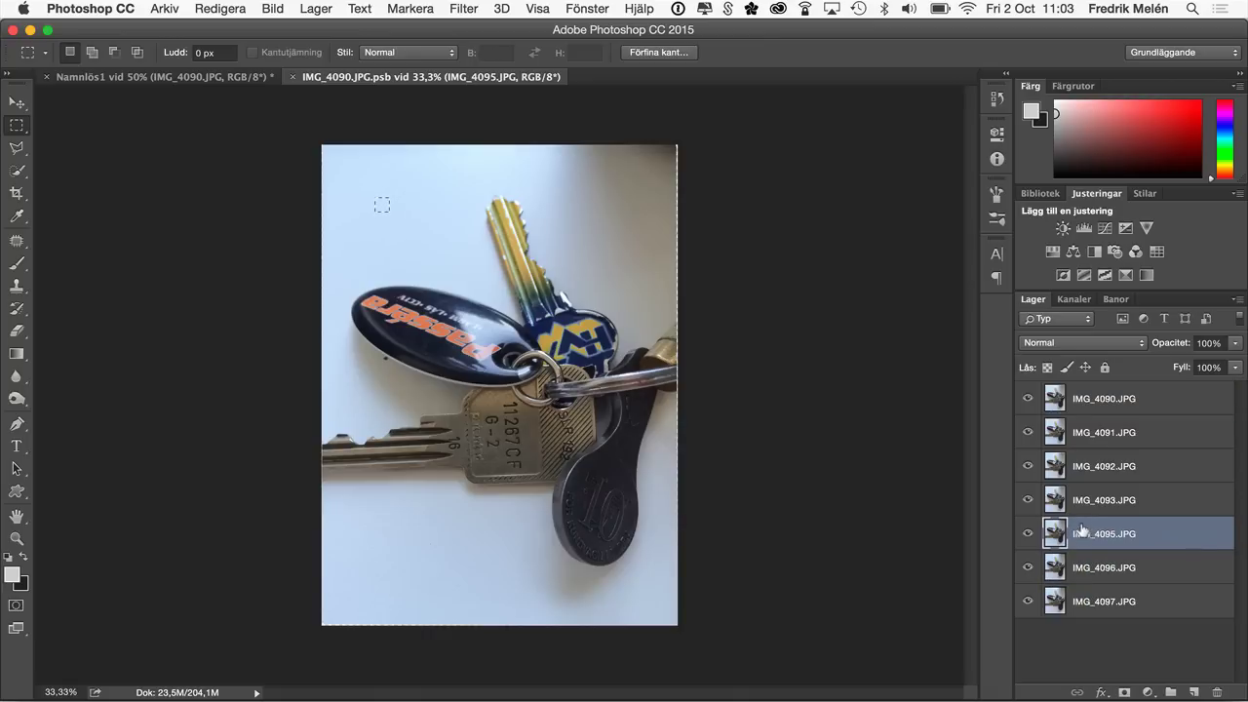
click(1084, 497)
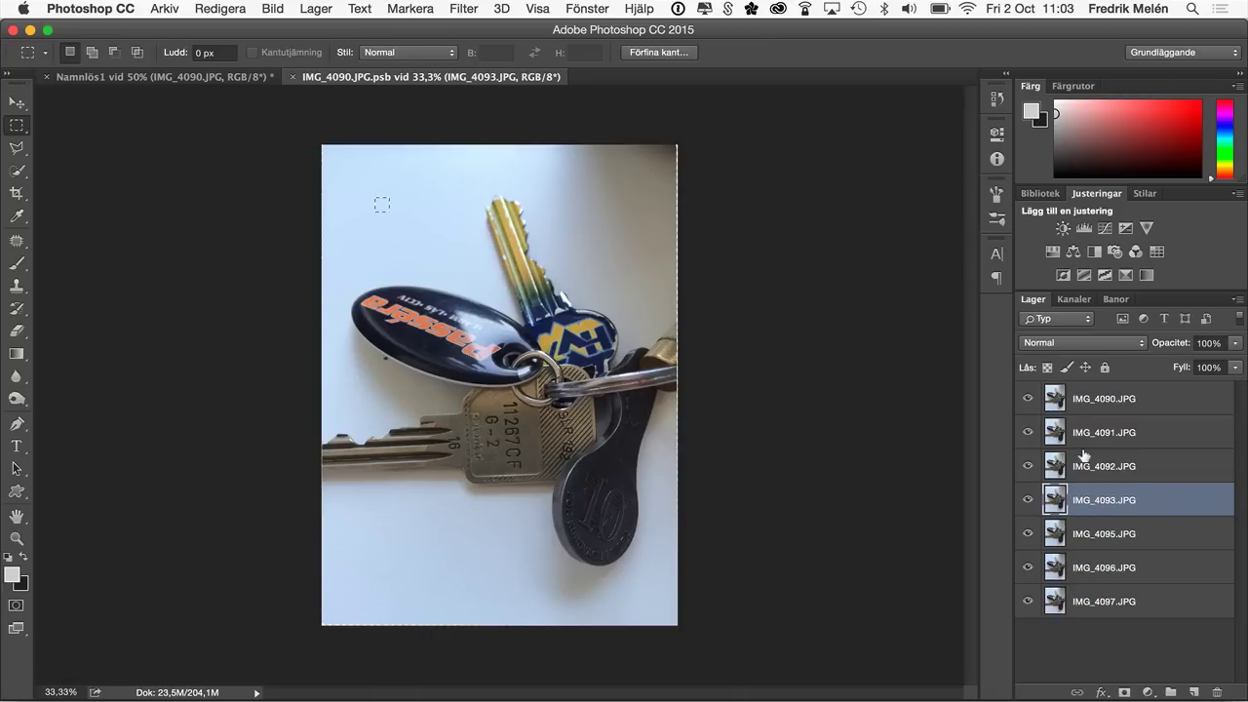
click(1082, 464)
click(1082, 429)
click(1085, 395)
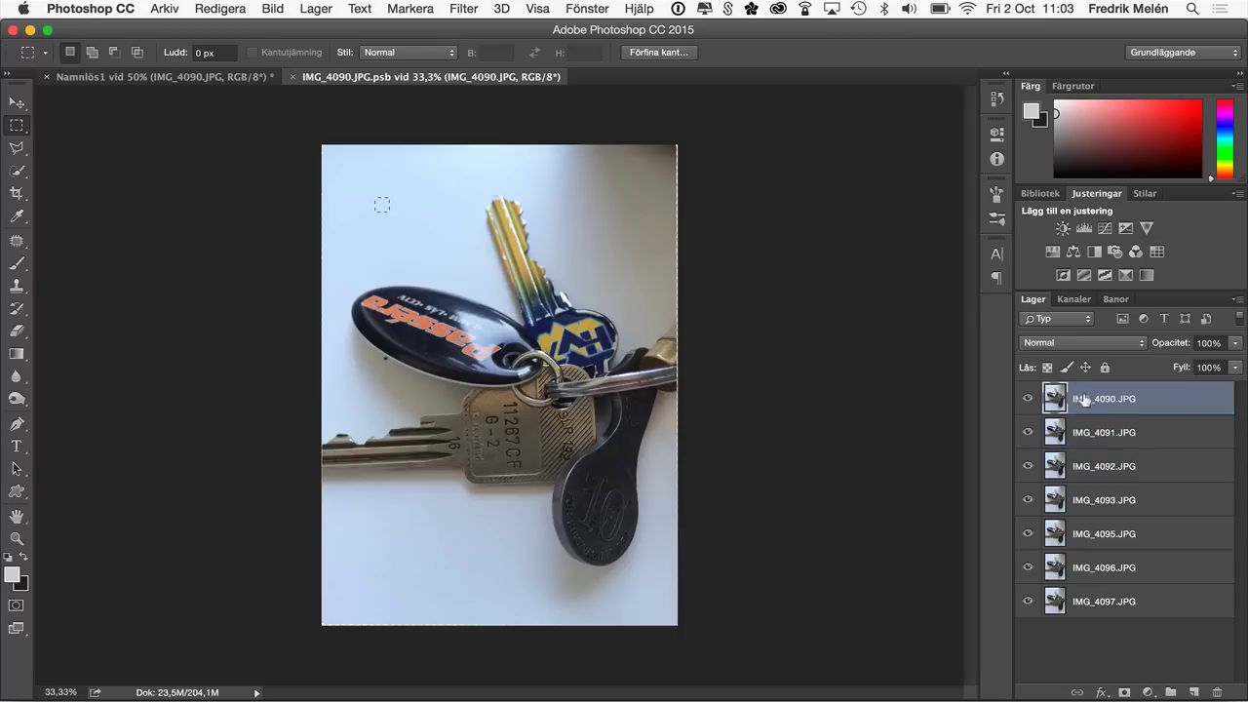
Cycle through the seven source layers again, then clear the small selection on the image.
click(1078, 604)
click(1079, 571)
click(1077, 532)
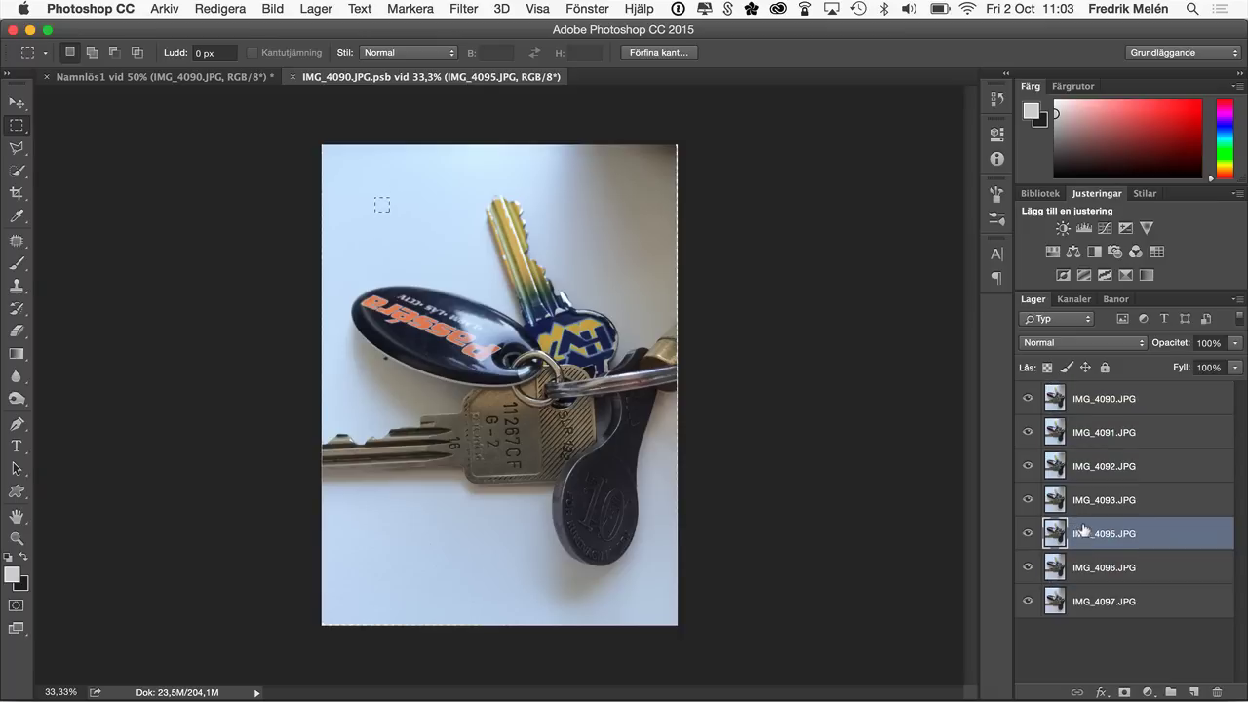
click(1084, 497)
click(1082, 460)
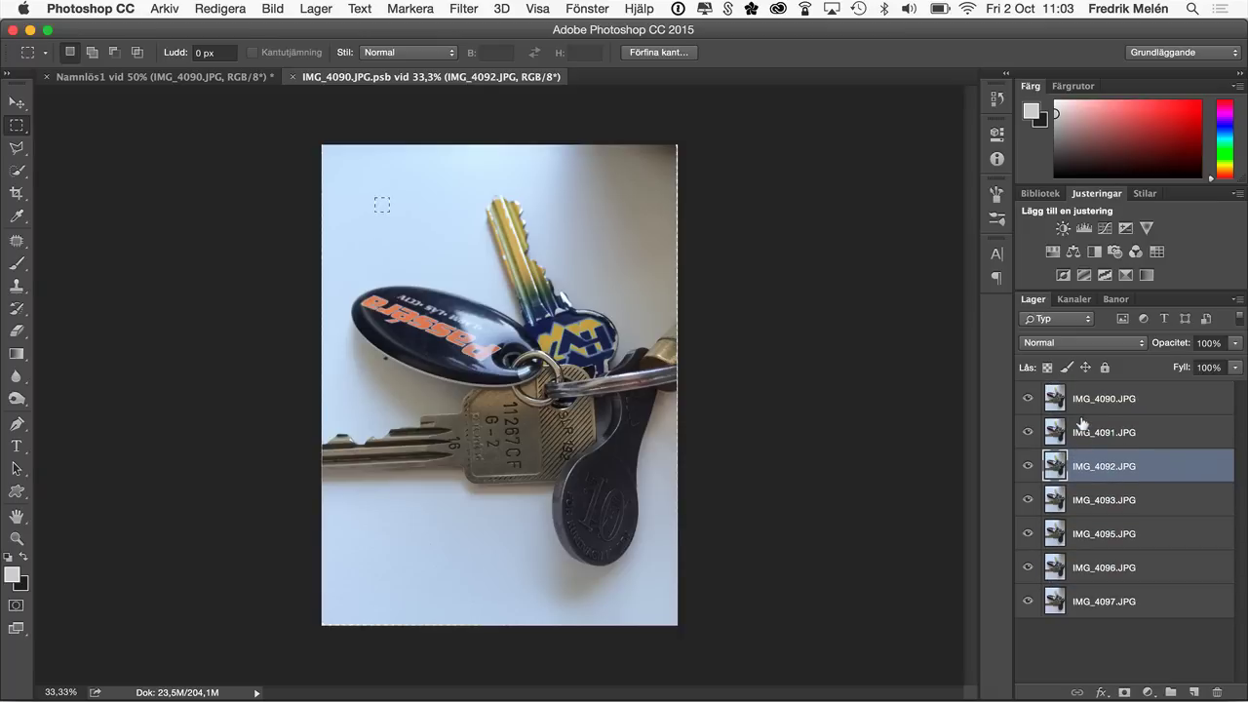
click(1082, 425)
click(1082, 402)
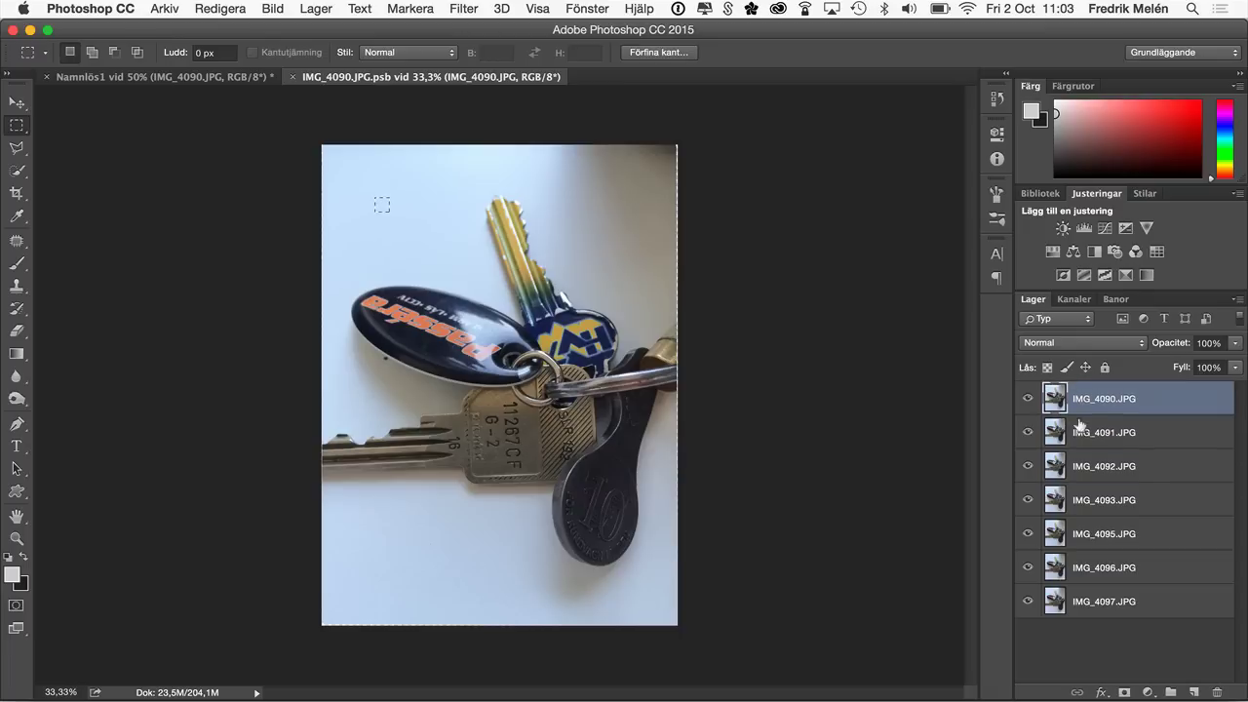
click(1074, 599)
click(1080, 568)
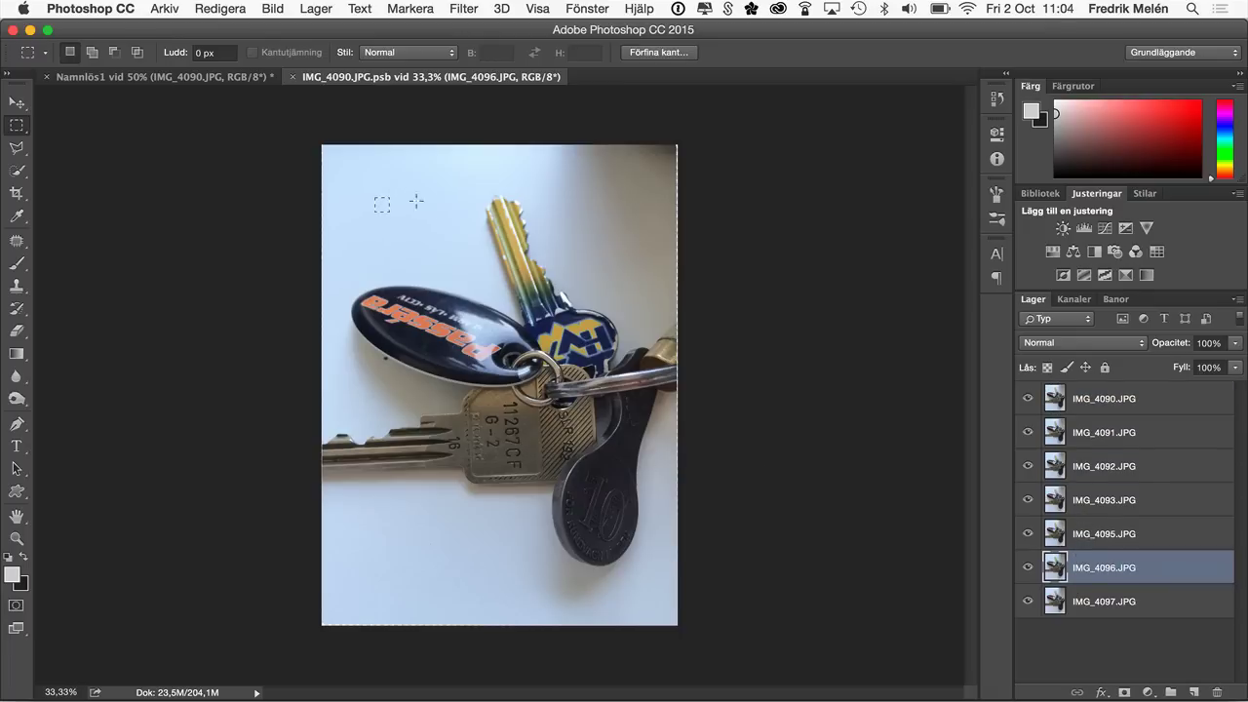
click(389, 192)
Close the source-photos document and reapply a stack mode to the keyring composite.
click(292, 76)
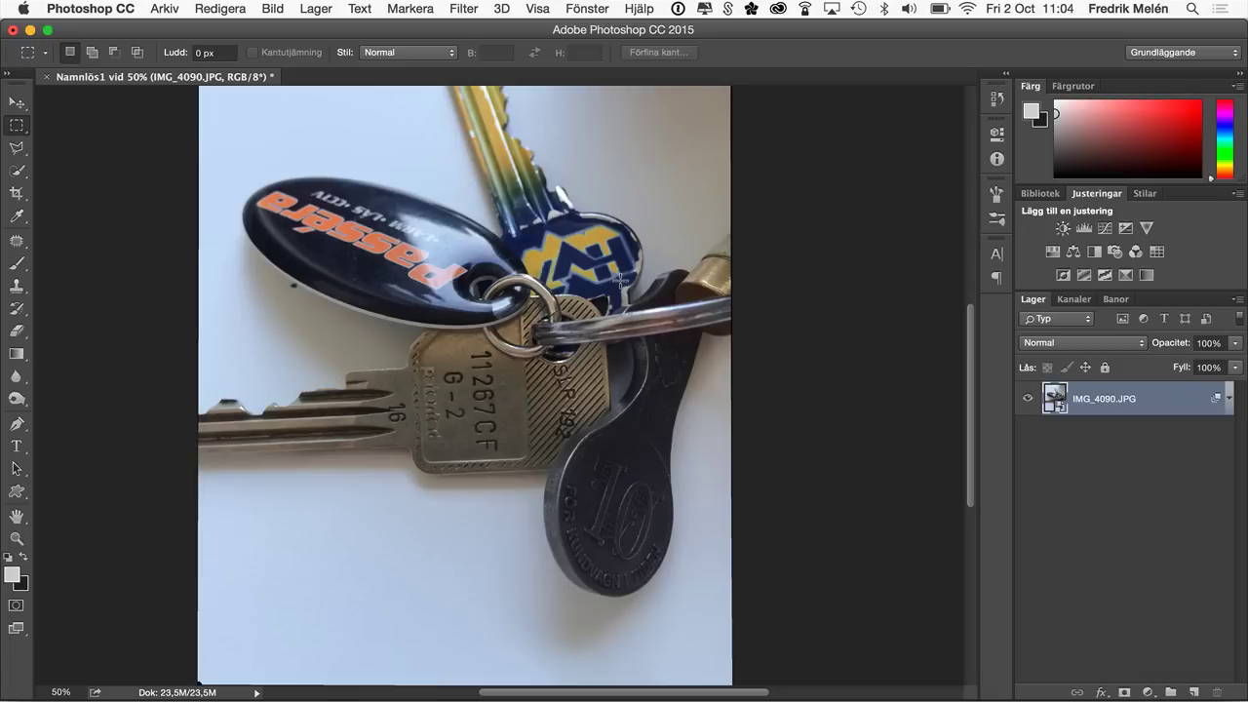
click(318, 10)
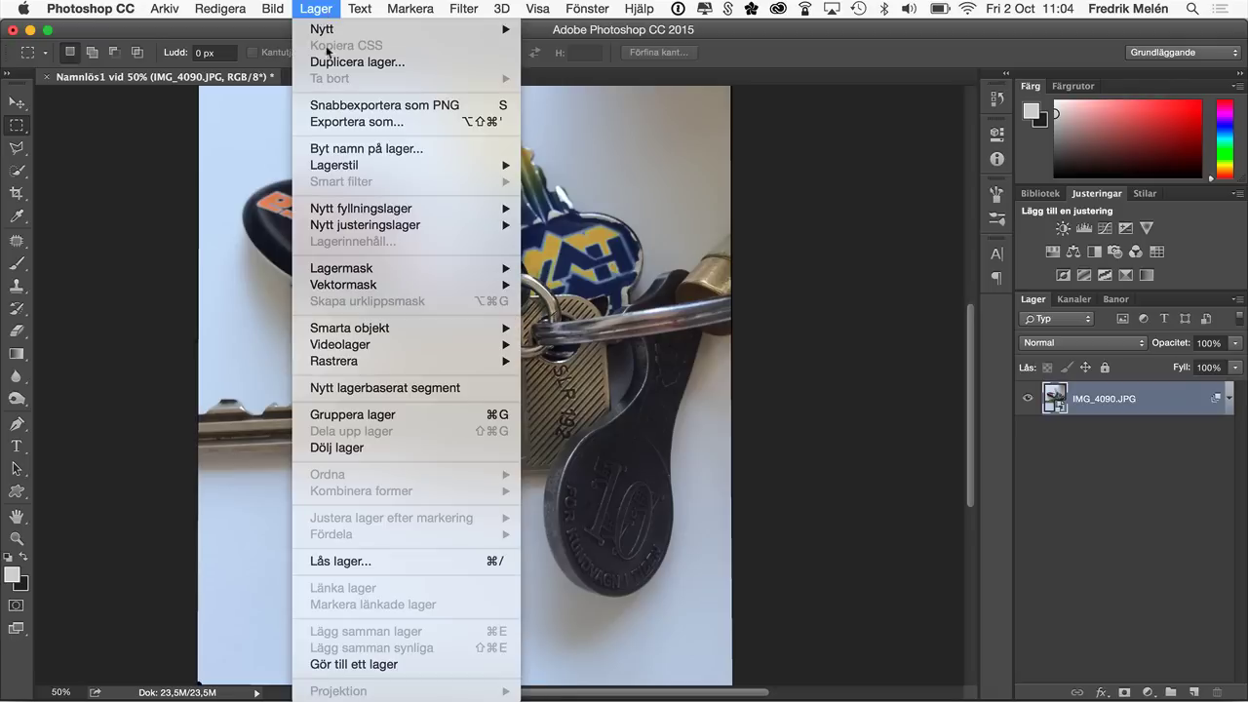
mouse_move(353, 327)
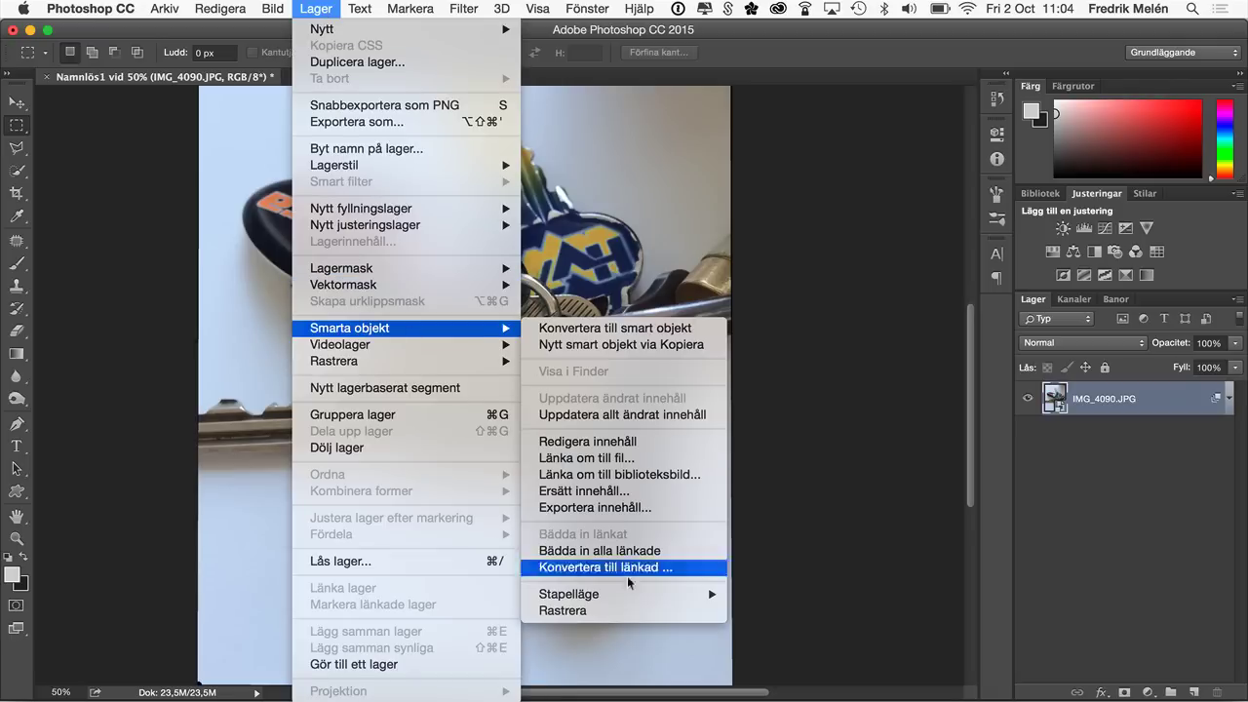
mouse_move(568, 594)
click(775, 619)
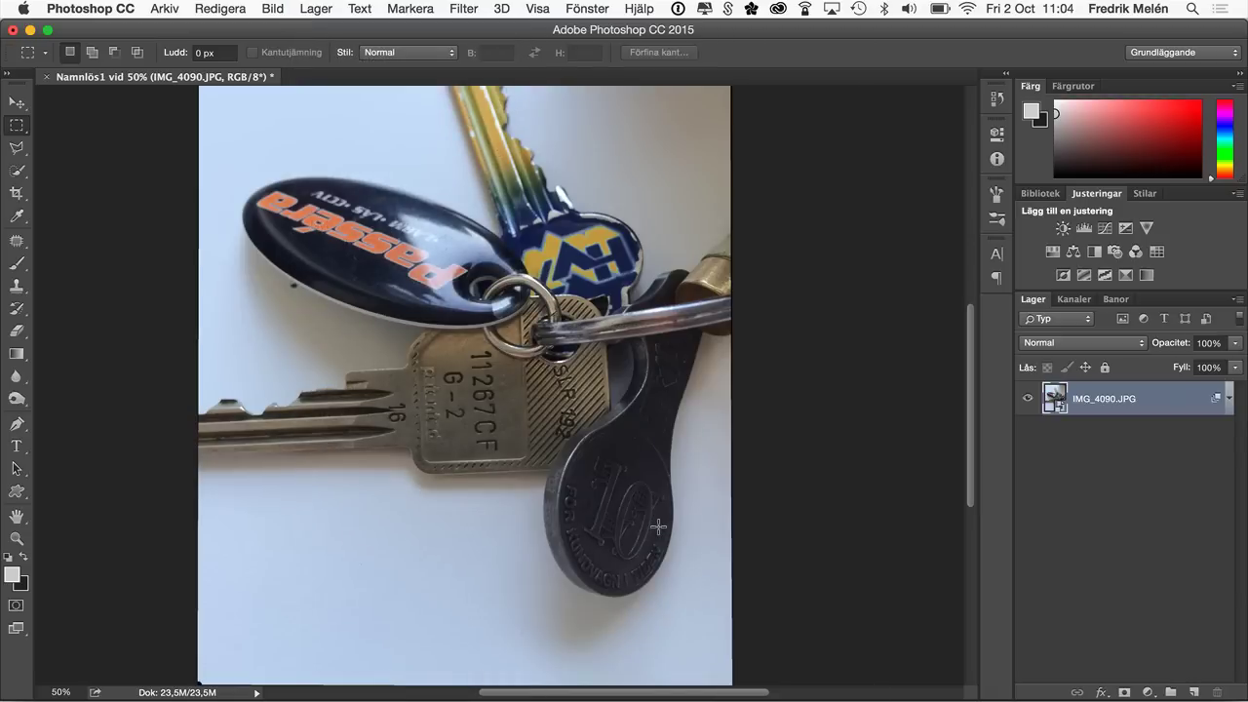
key(super+plus)
key(super+plus)
key(super+plus)
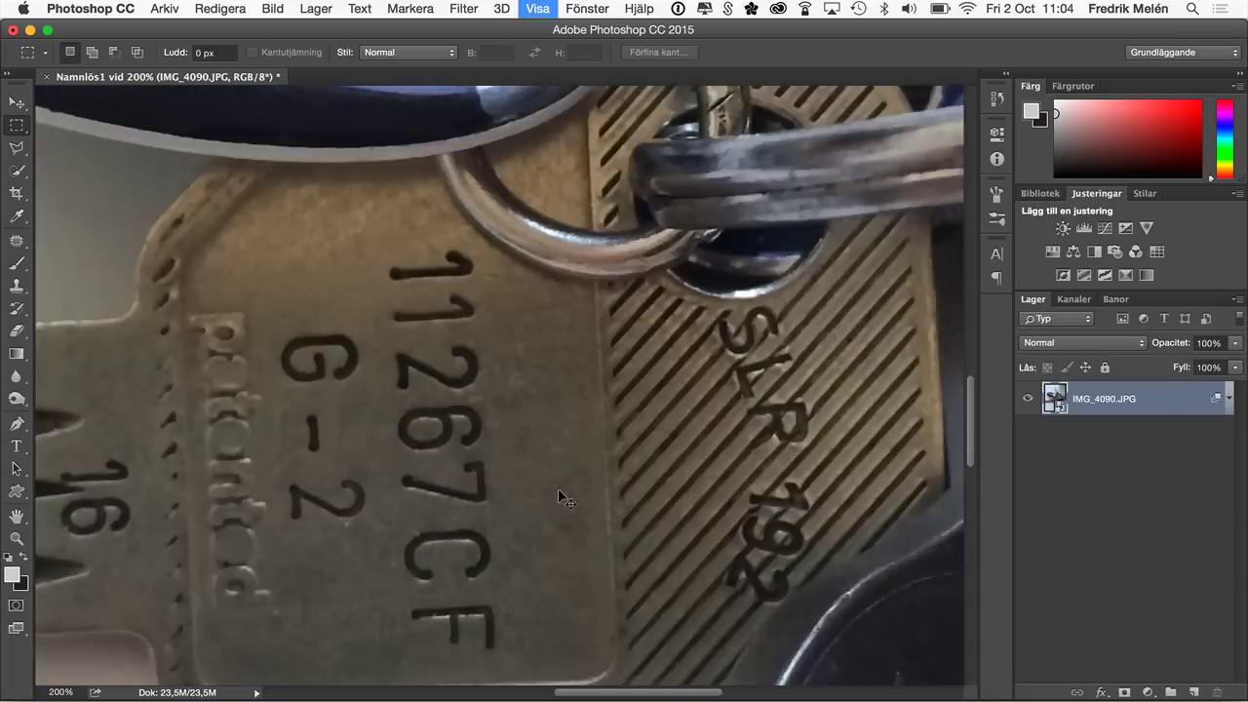
key(super+plus)
drag(490, 598, 487, 298)
key(super+minus)
key(super+minus)
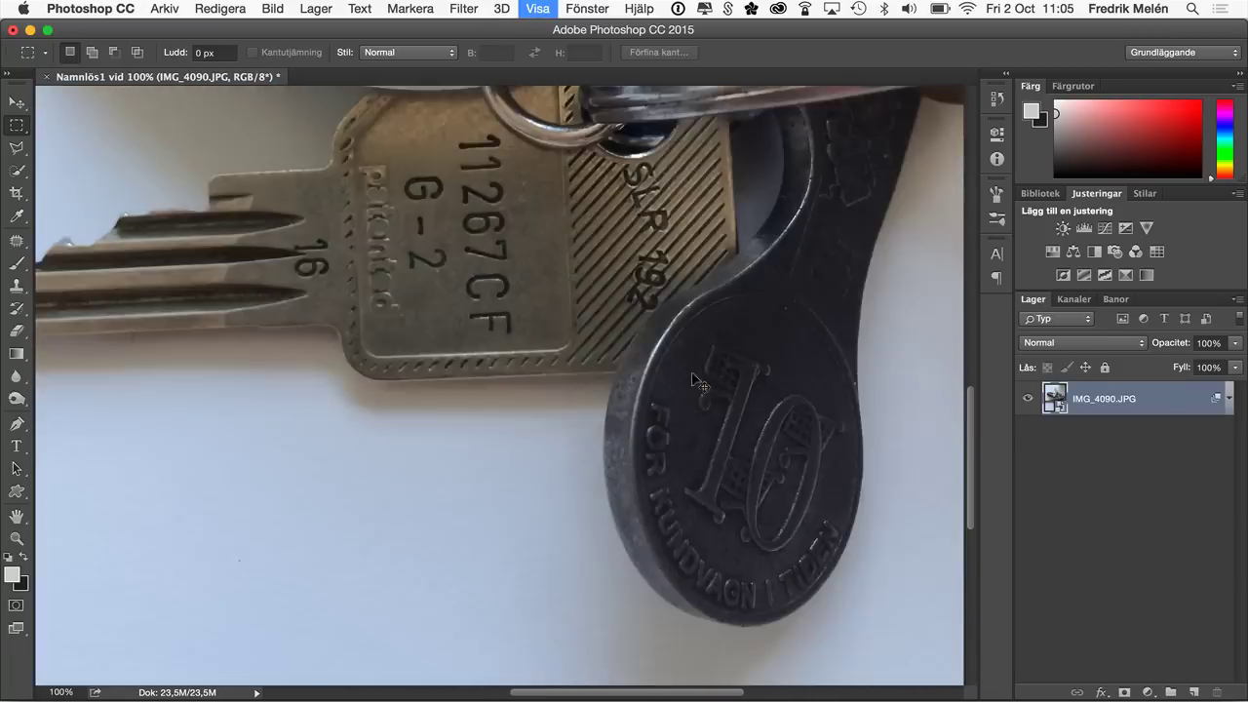
key(super+minus)
drag(546, 283, 556, 366)
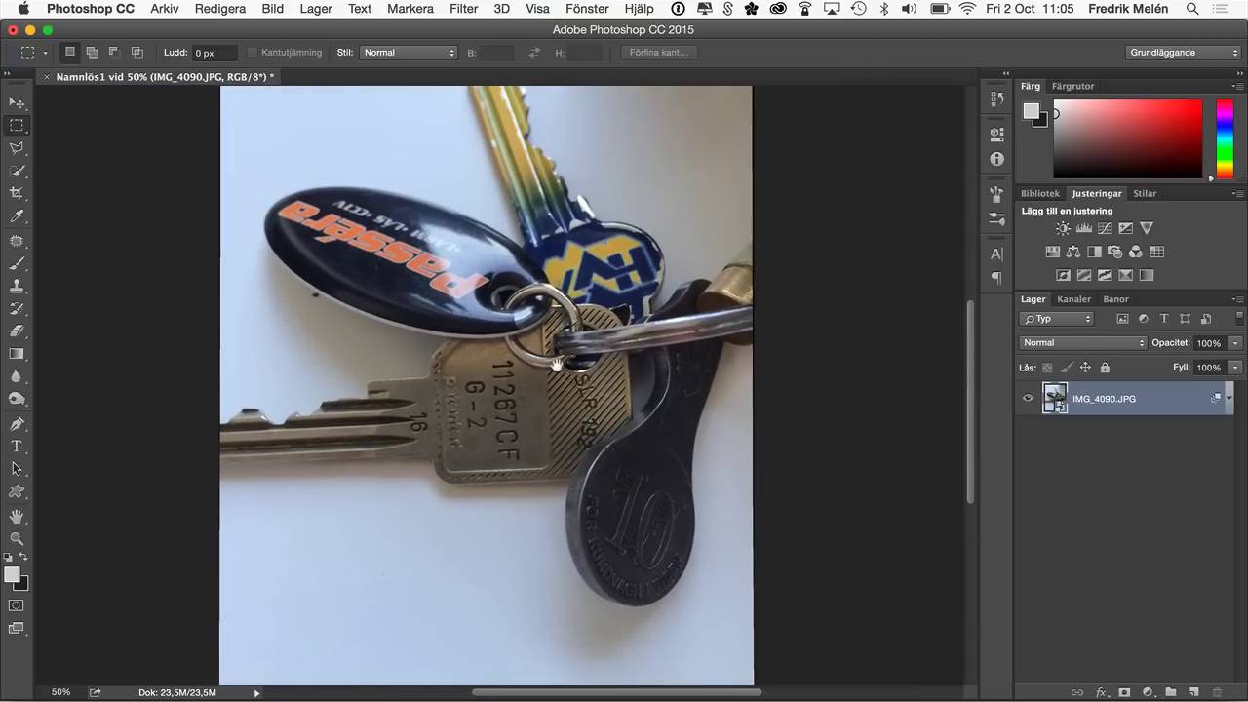
key(super+minus)
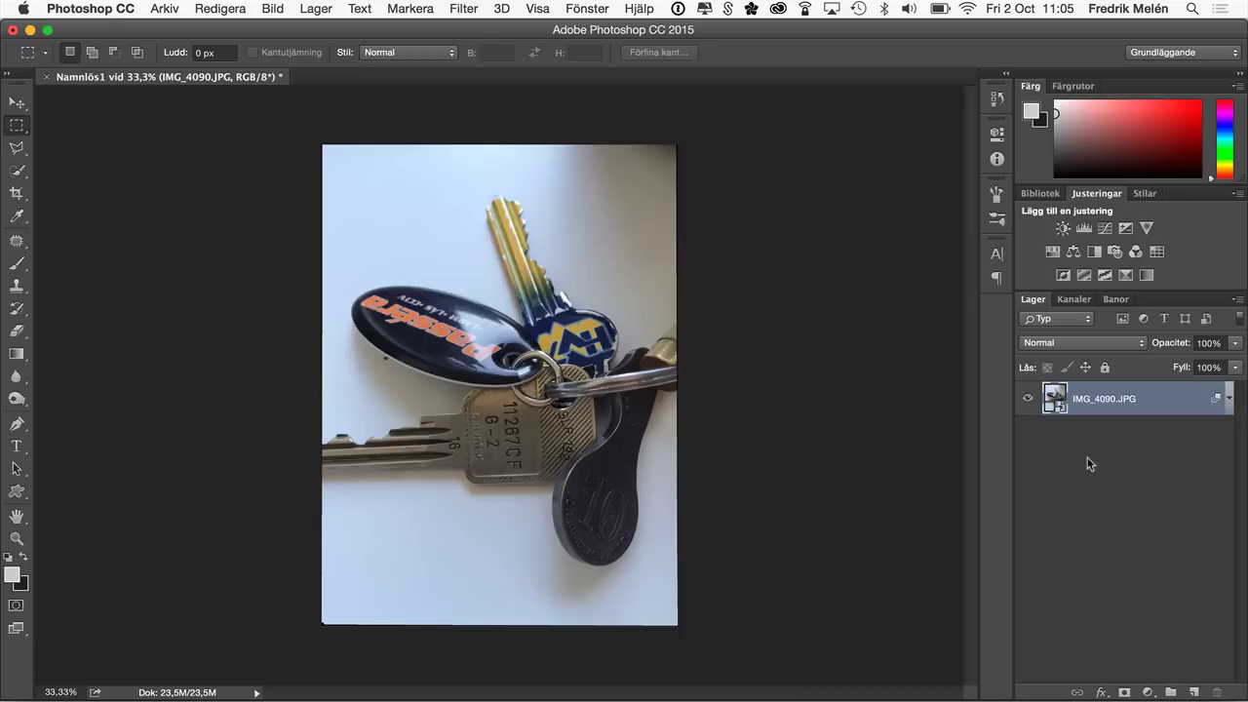
Rasterize the IMG_4090.JPG stacked composite layer from its context menu.
right_click(1092, 399)
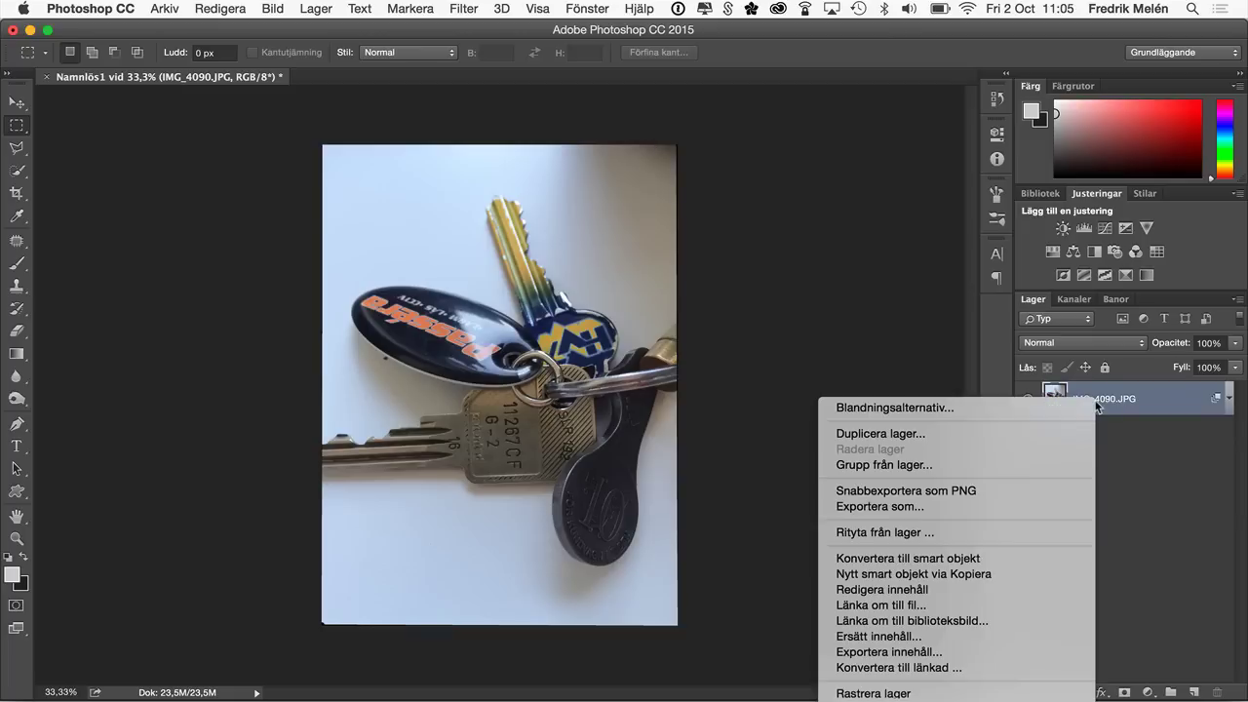
click(926, 693)
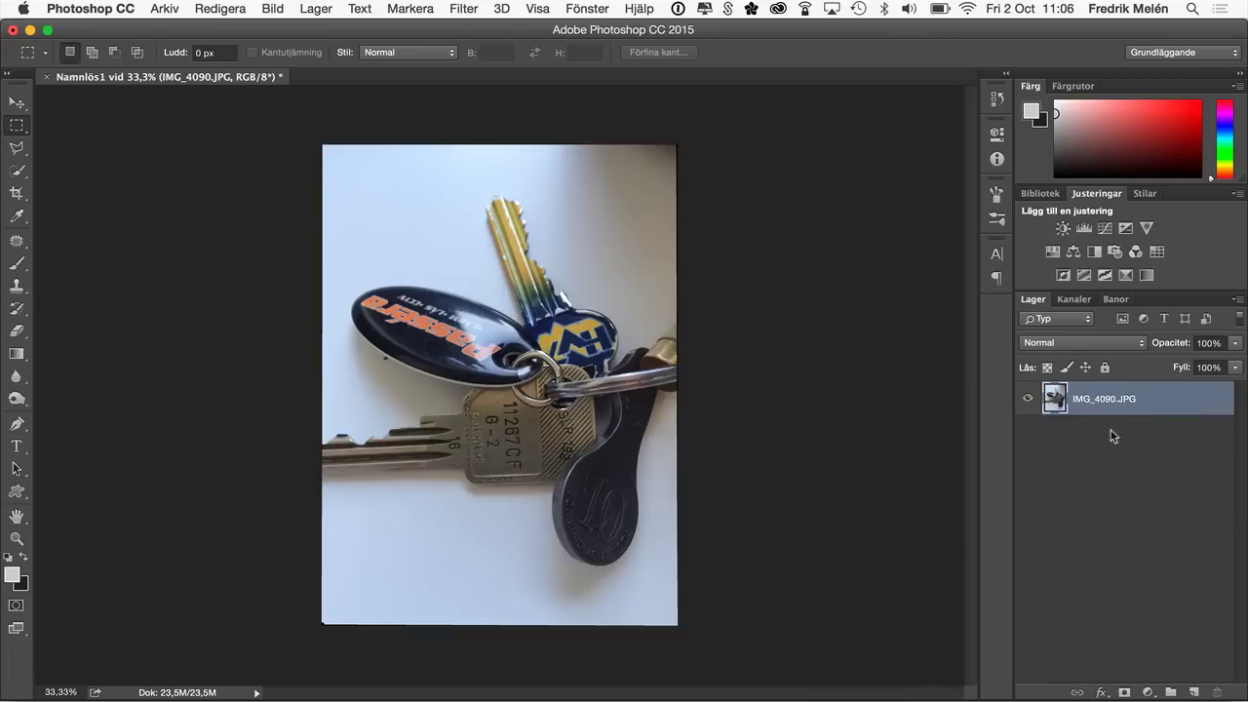